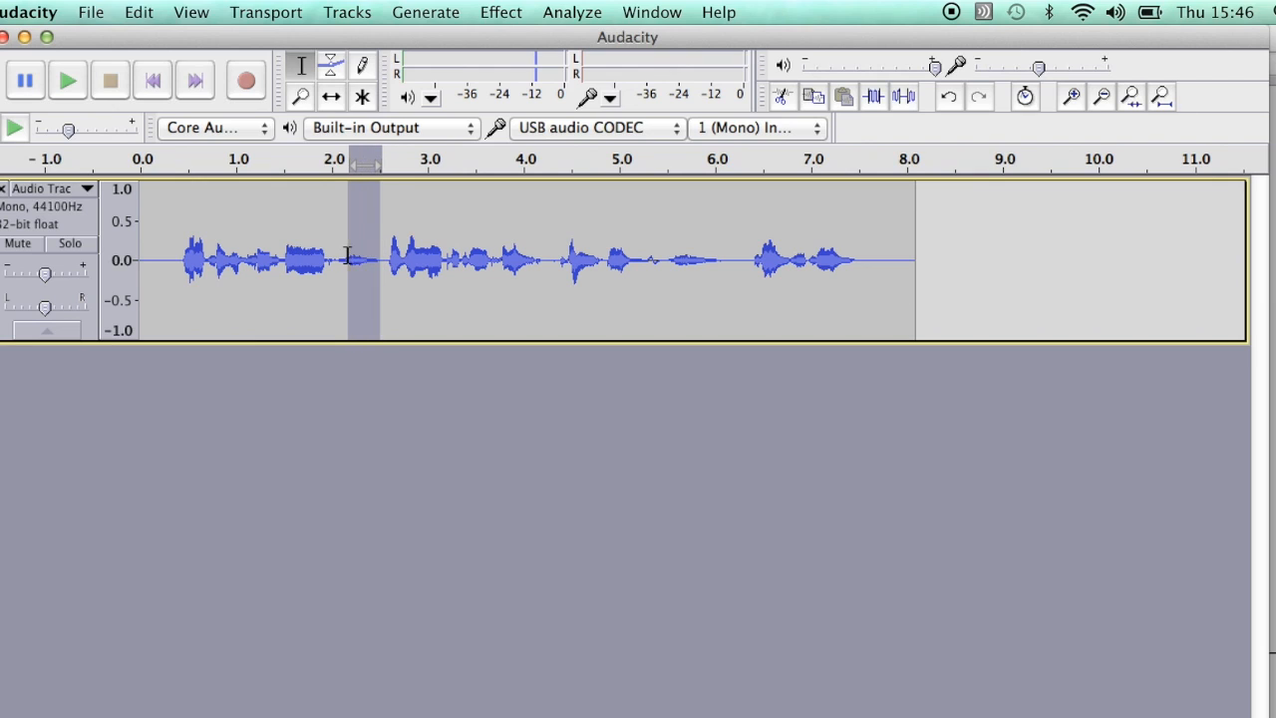
Step: Play the recording from about 0.4 s to listen to the quiet sound between the spoken phrases
left_click_drag(718, 262, 659, 255)
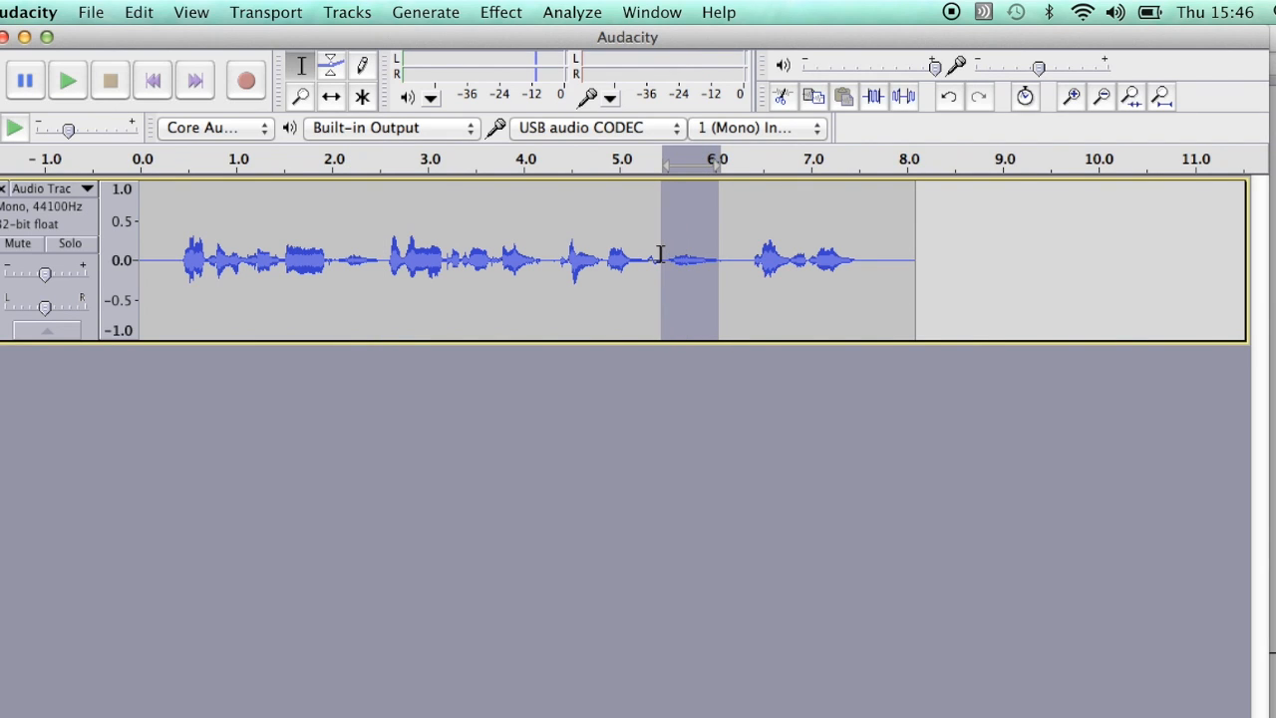
left_click(357, 299)
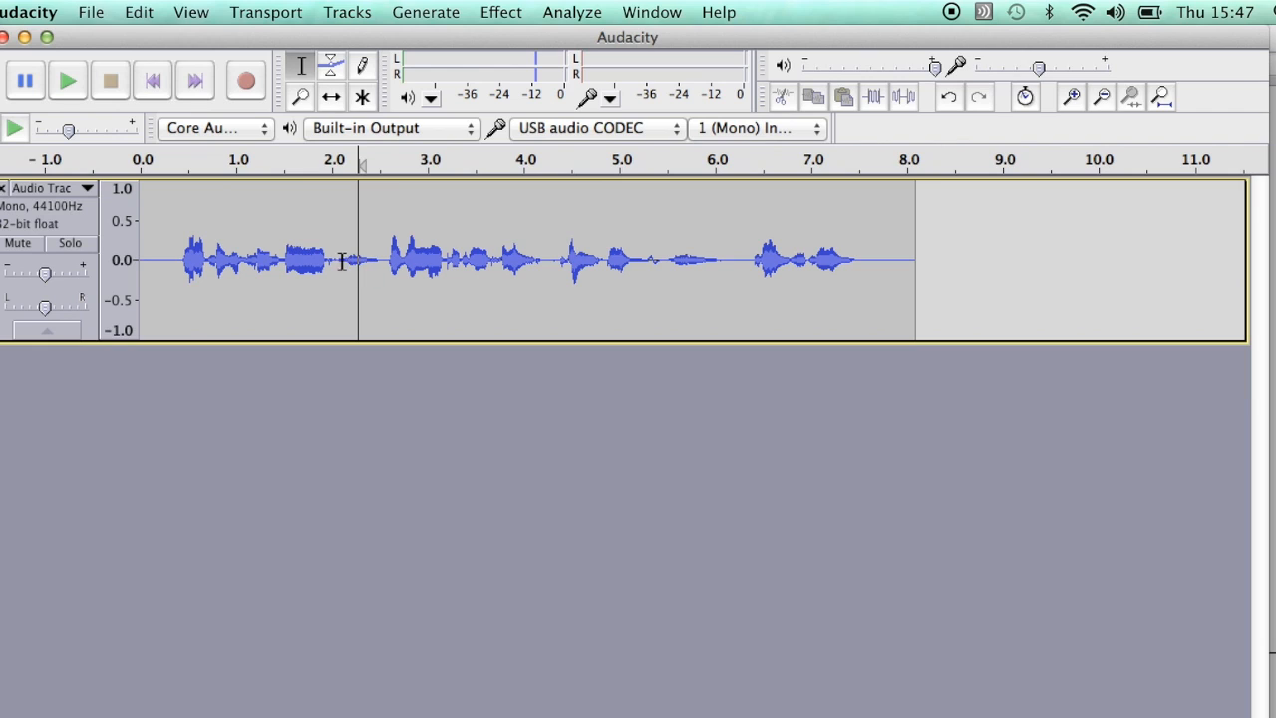
left_click(179, 261)
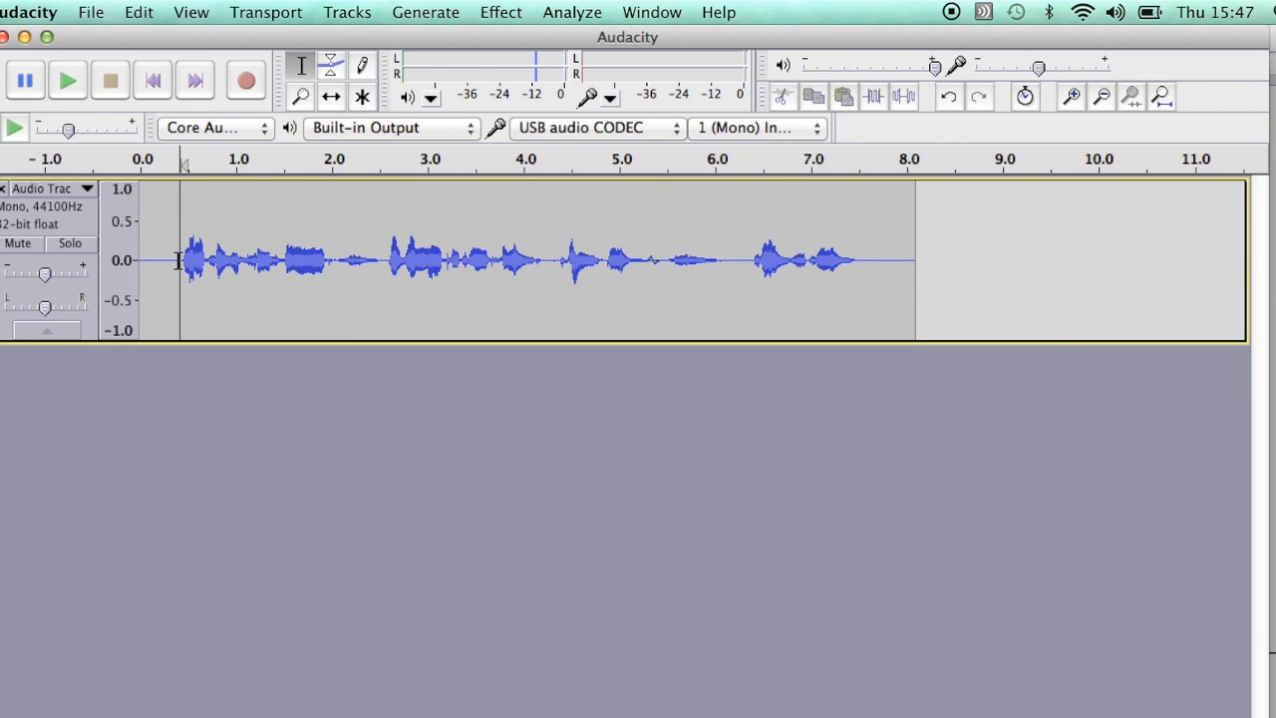
key("space")
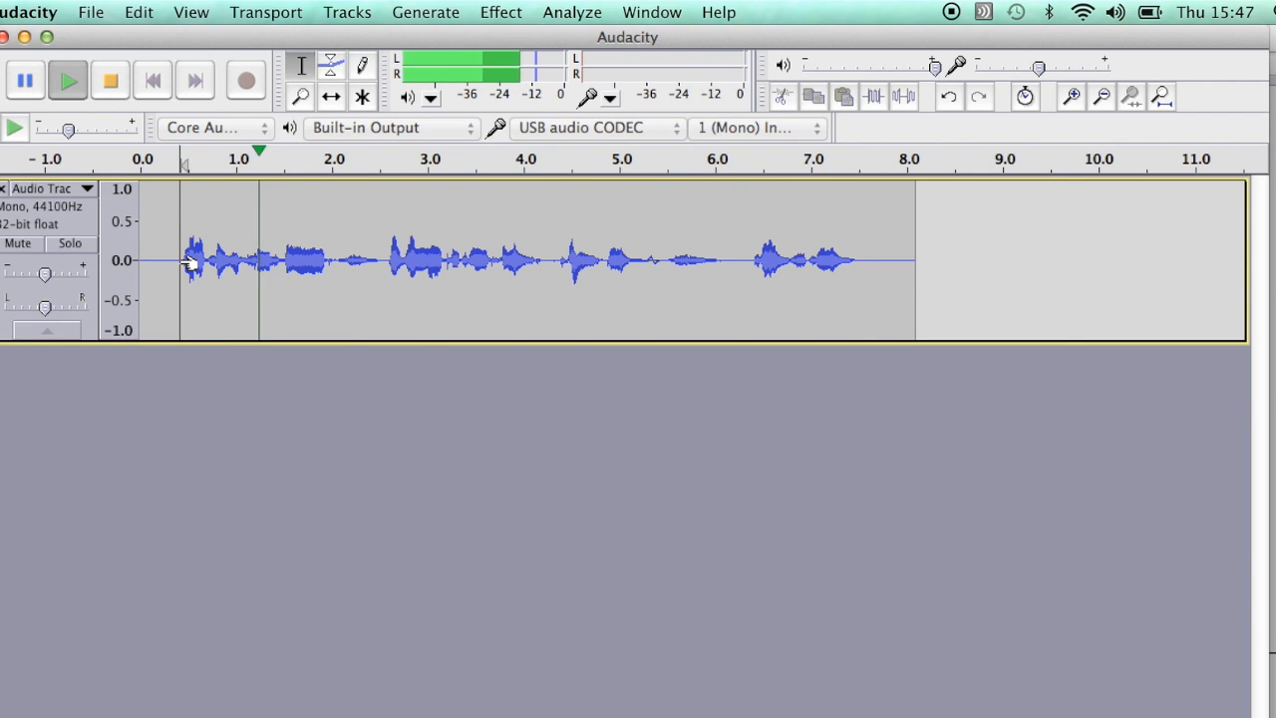
key("space")
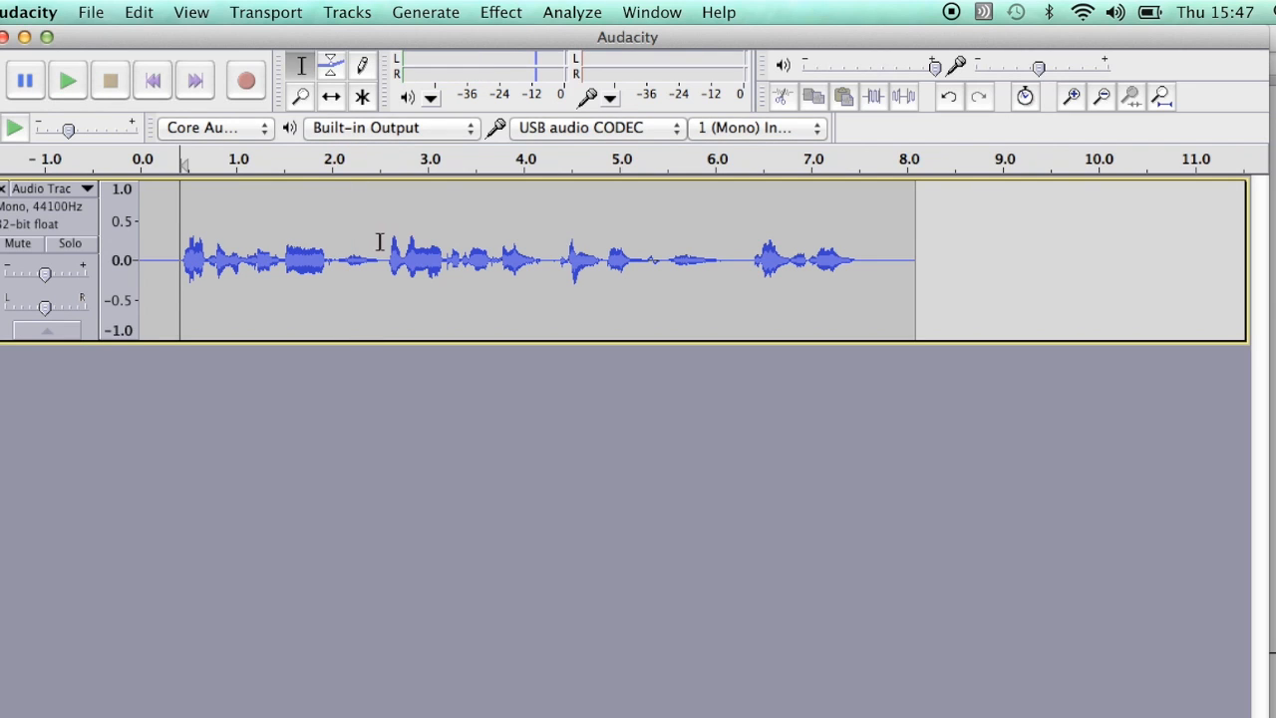
Step: Lower the quiet sound at about 2.1–2.5 s using Amplify with negative amplification, and play it back from about 1.2 s
left_click_drag(384, 262, 345, 262)
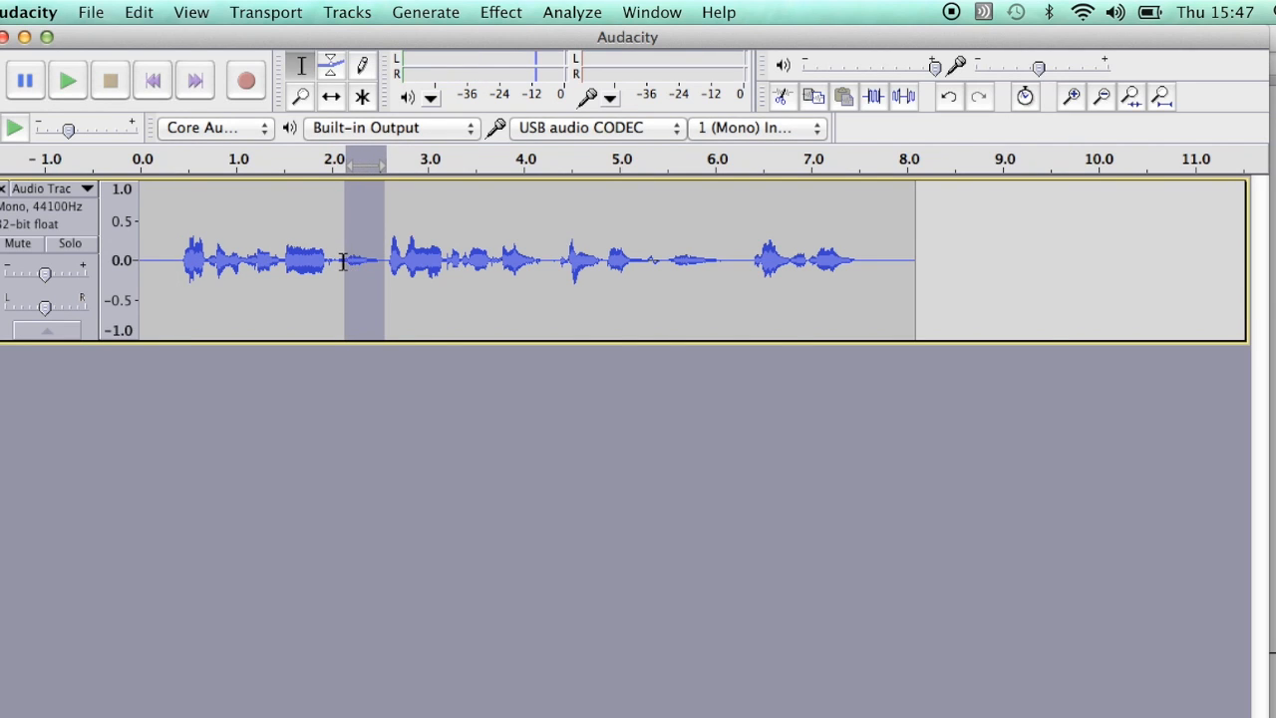
left_click(501, 12)
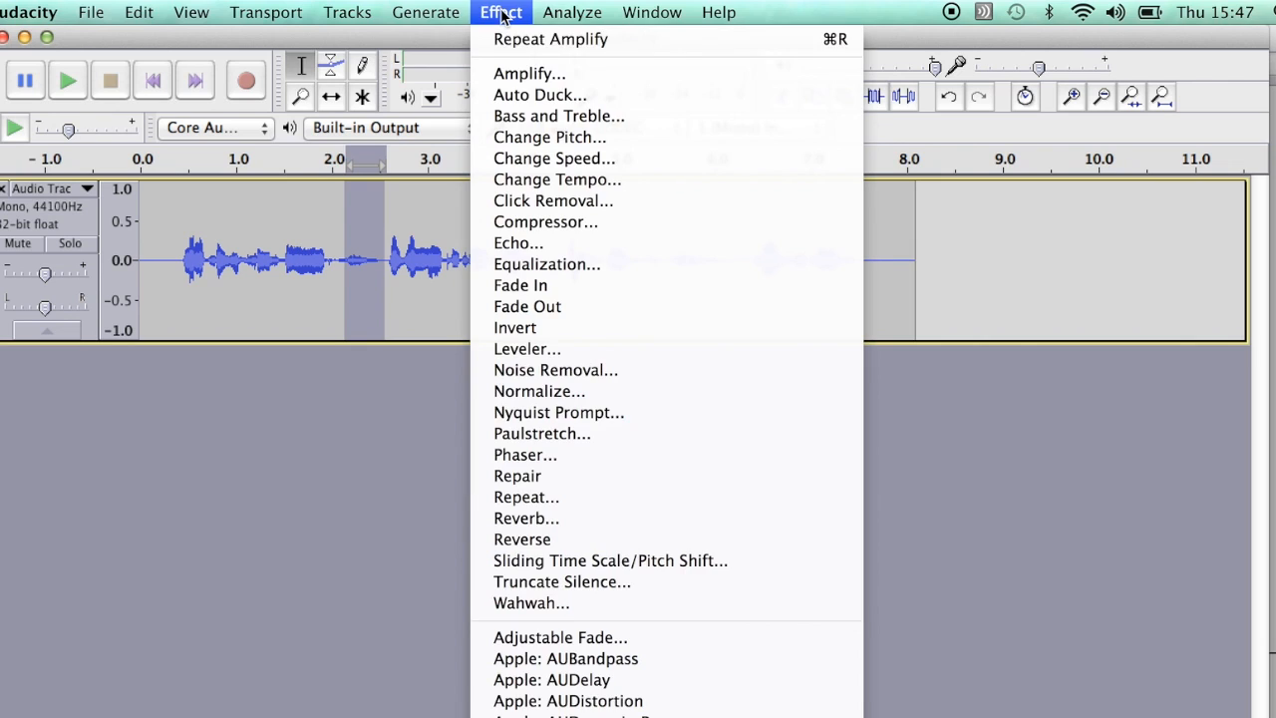
left_click(502, 74)
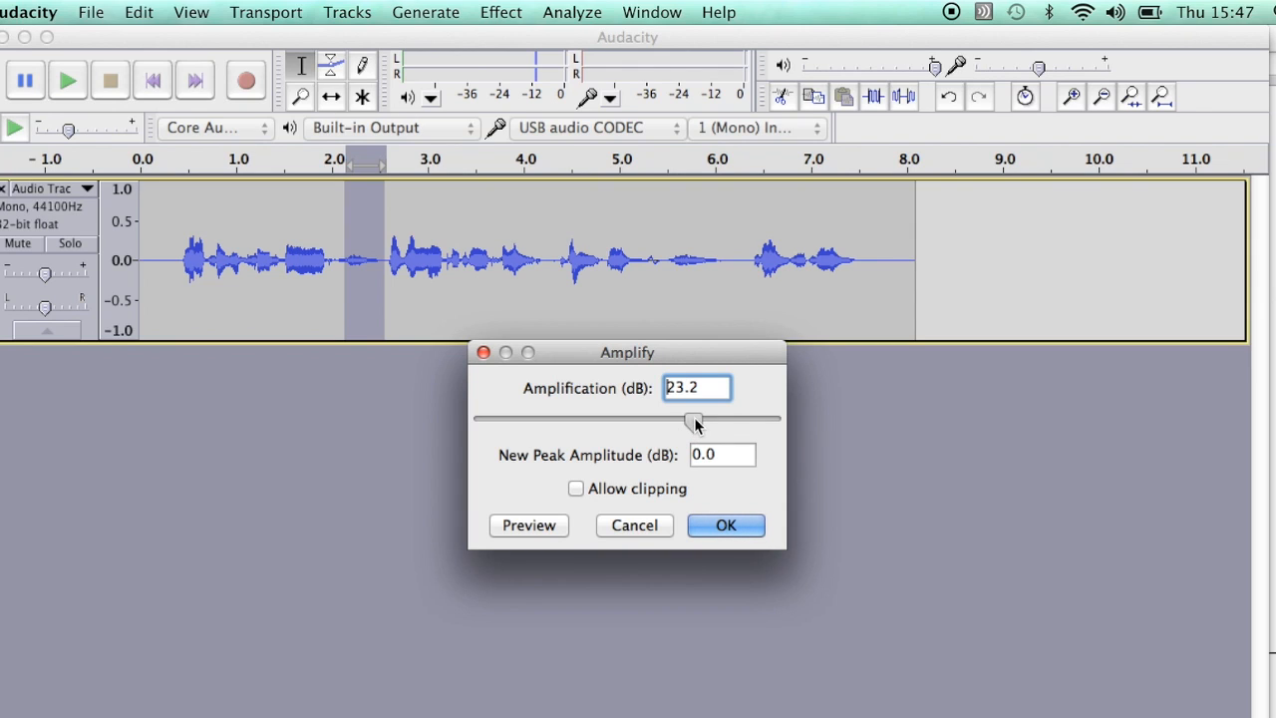
left_click_drag(693, 417, 616, 417)
left_click(722, 525)
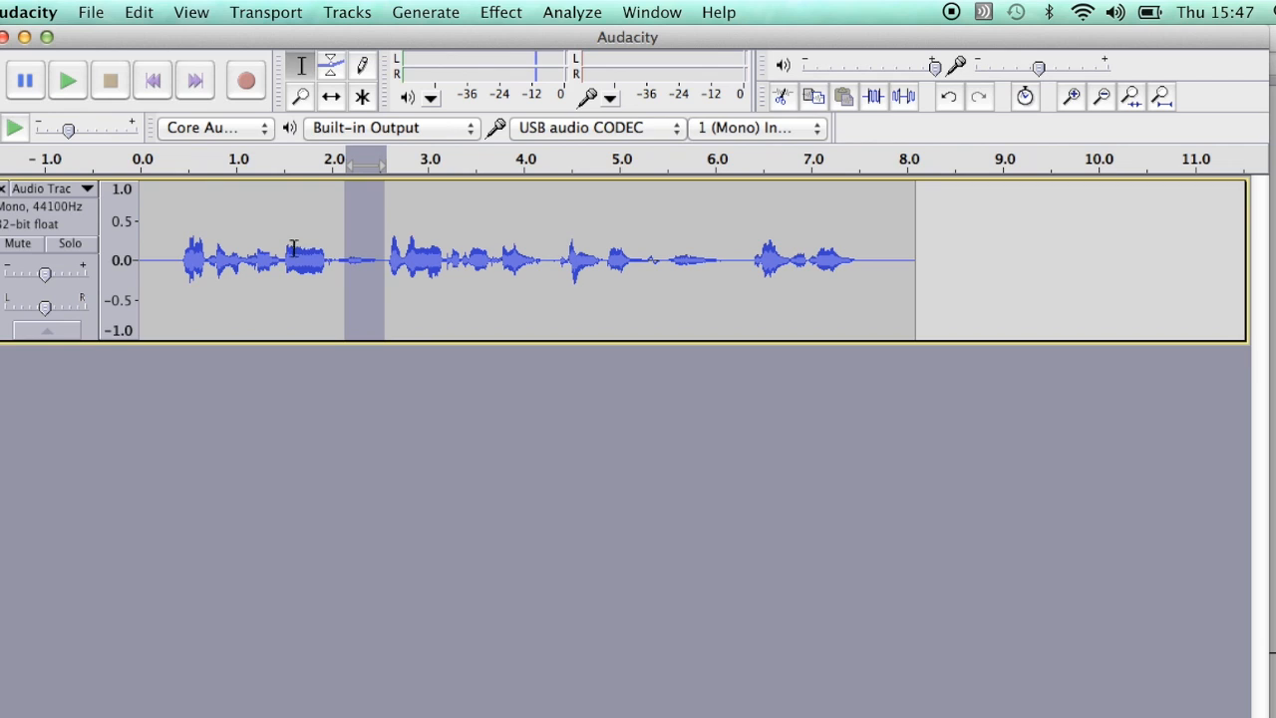
left_click(251, 251)
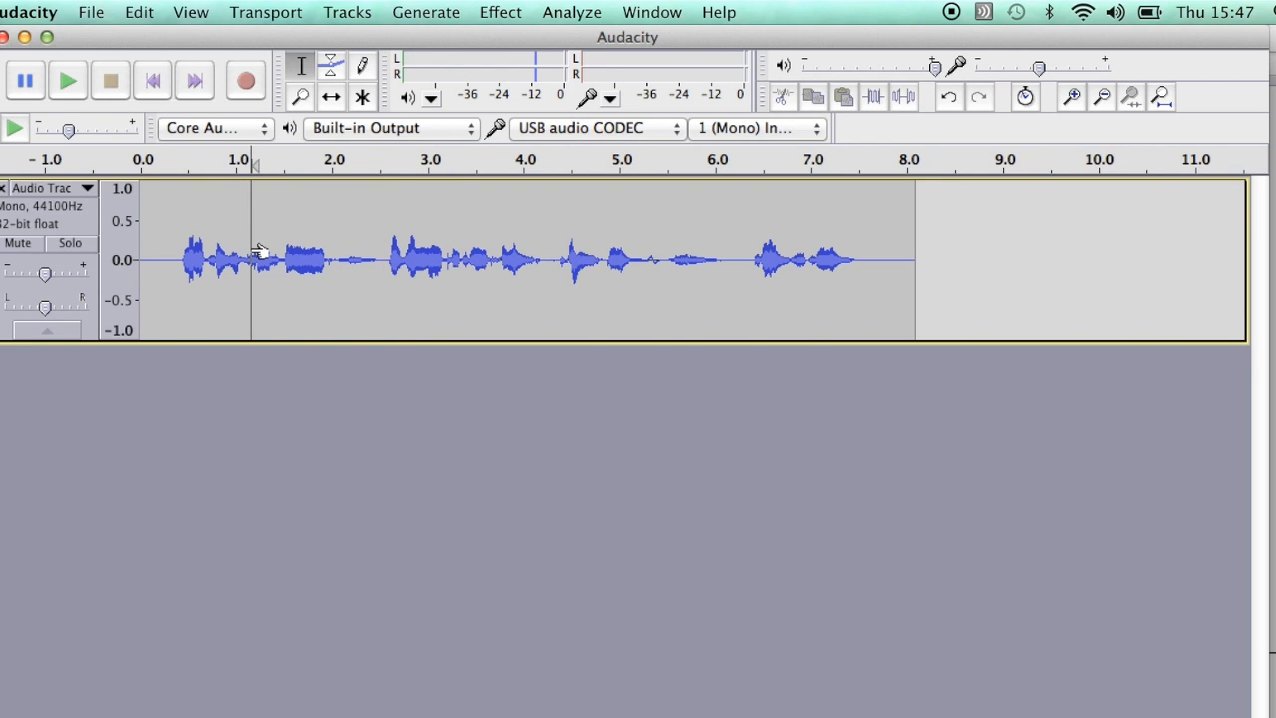
key("space")
key("space")
Step: Repeat the Amplify reduction on the quiet sound at about 2.1–2.5 s and listen from about 1.4 s
left_click_drag(378, 261, 337, 261)
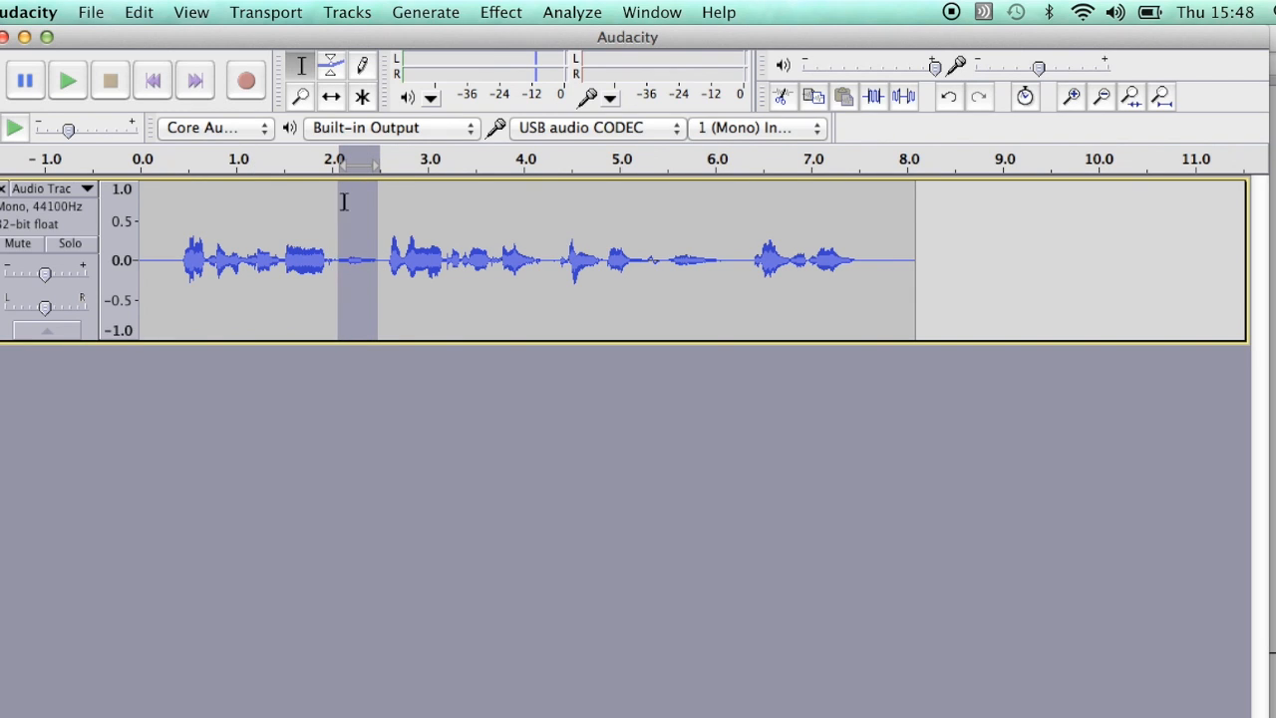
left_click(488, 12)
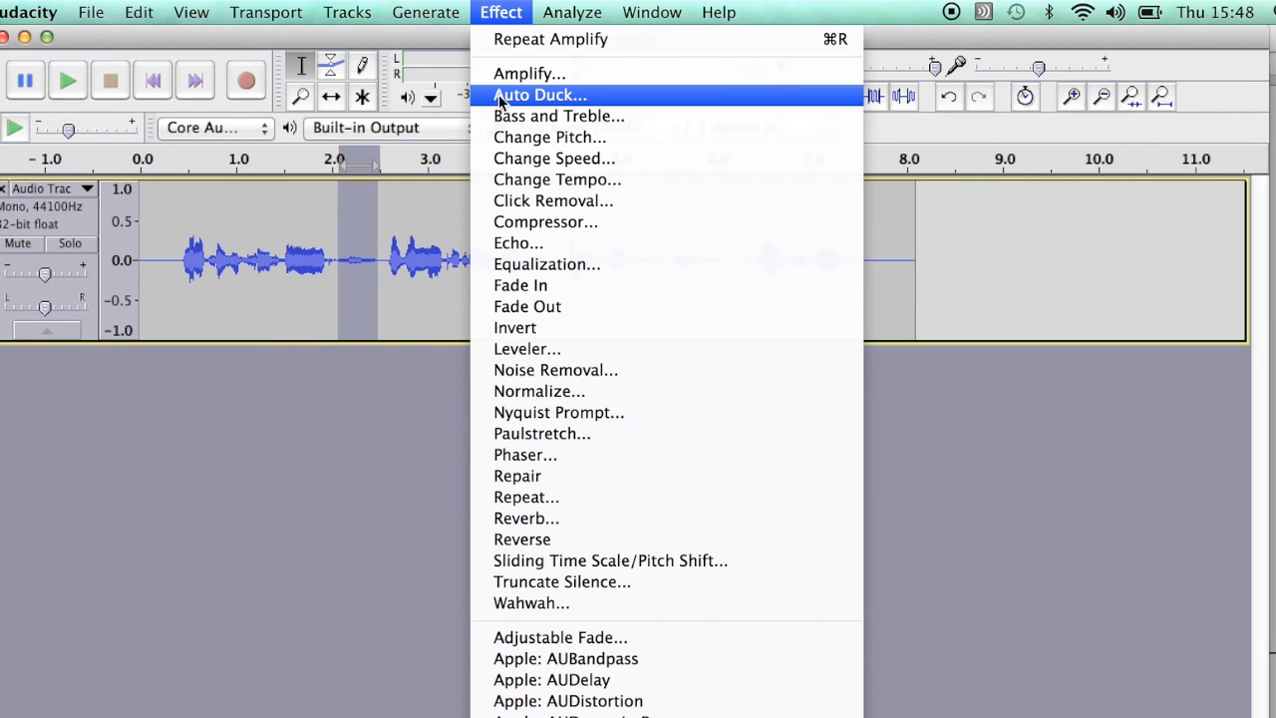
left_click(508, 38)
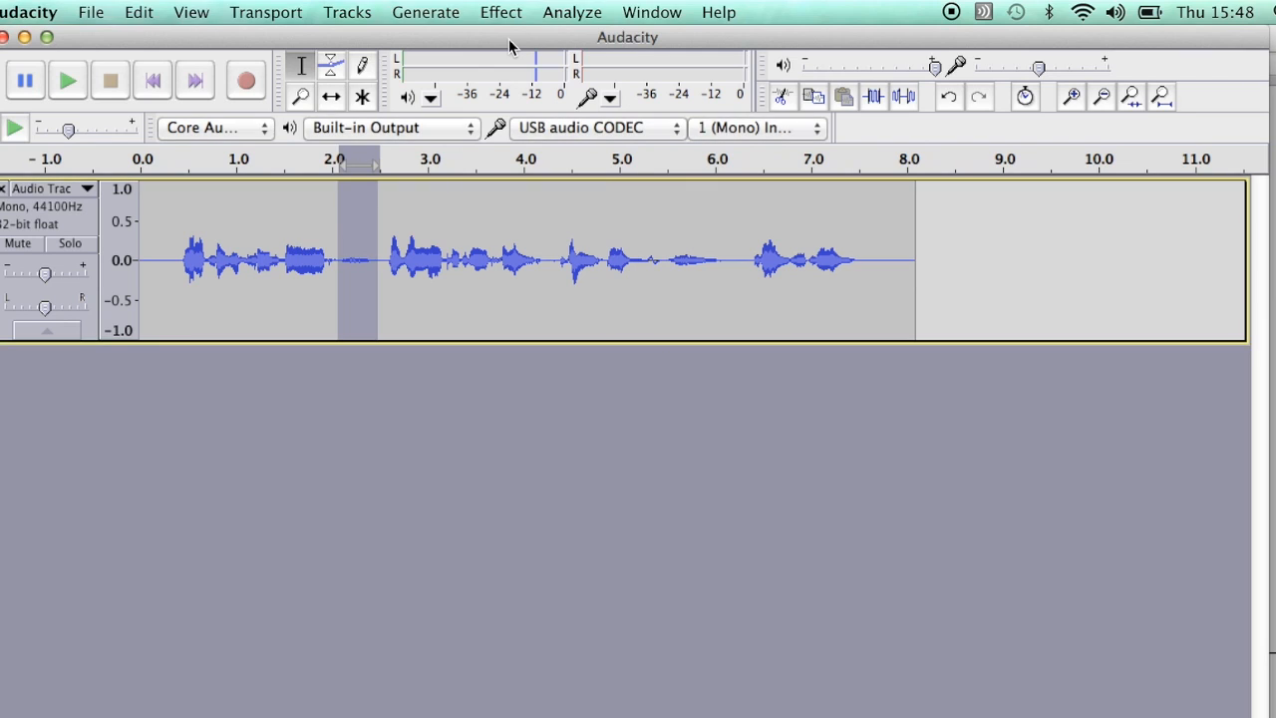
left_click(270, 255)
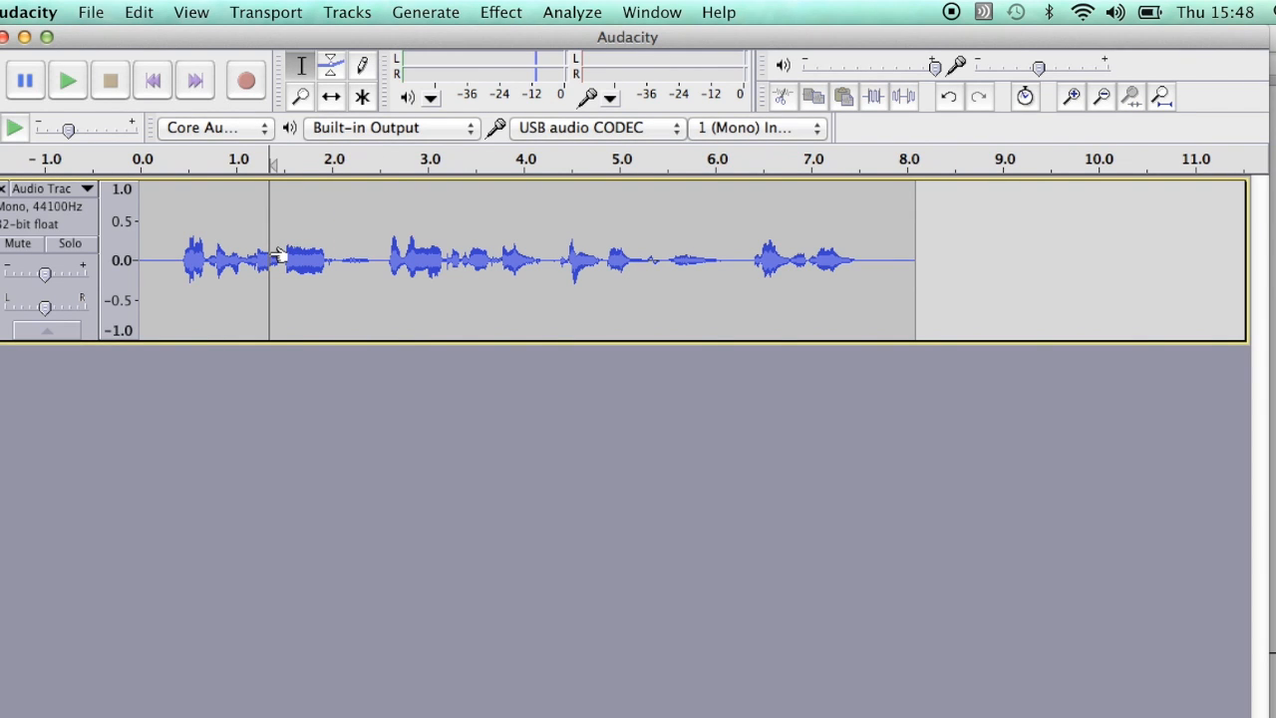
key("space")
key("space")
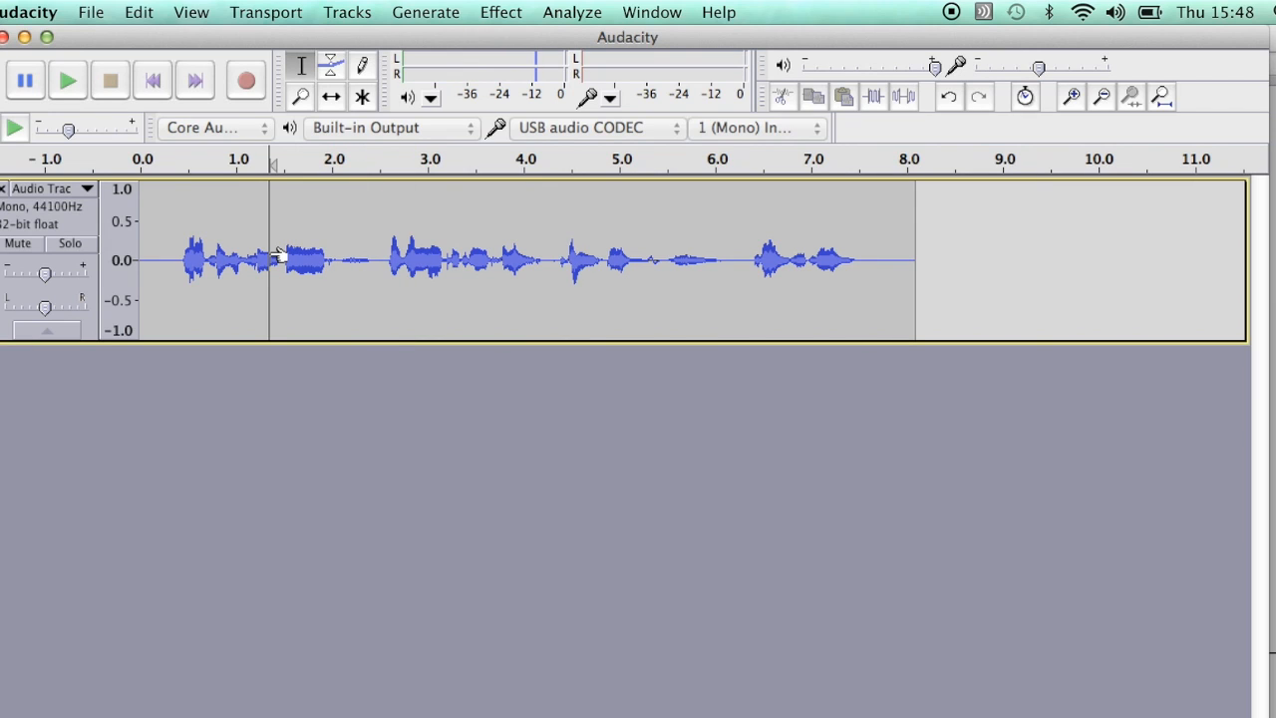
Step: Reduce the sound at about 2.1–2.5 s once more with Repeat Amplify, and play the passage back twice from before it
left_click(379, 261)
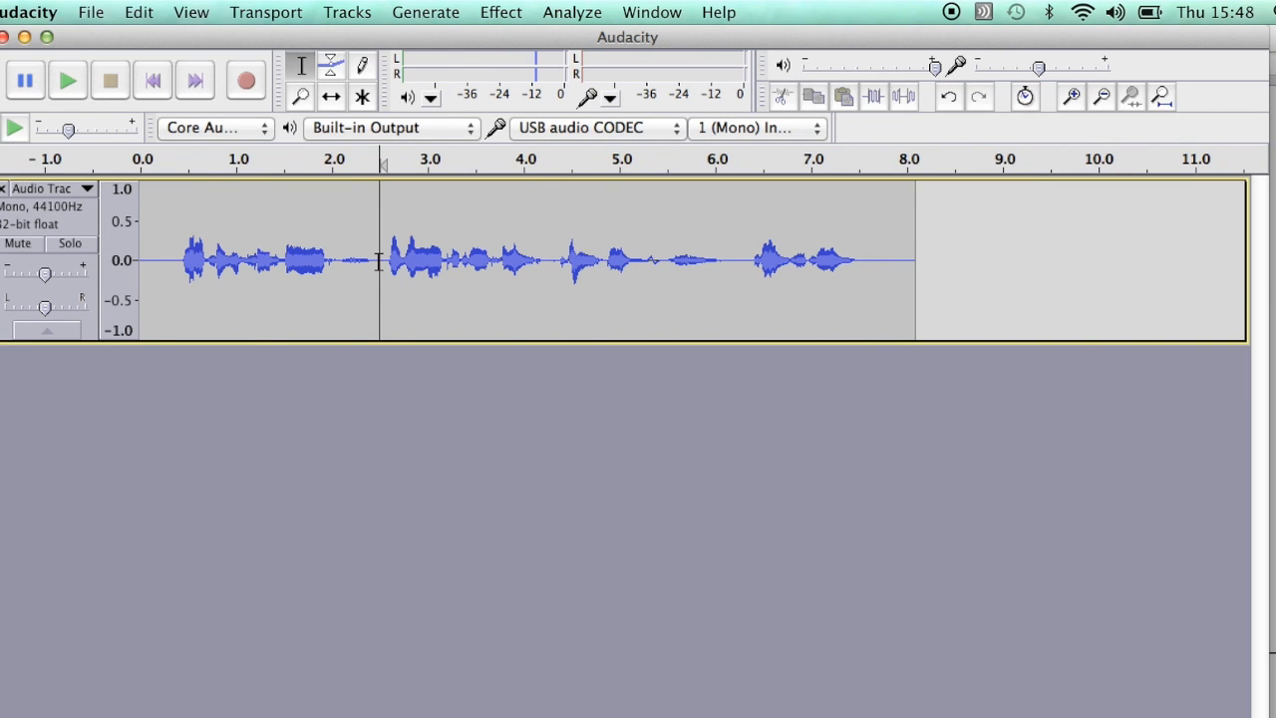
left_click_drag(376, 261, 339, 260)
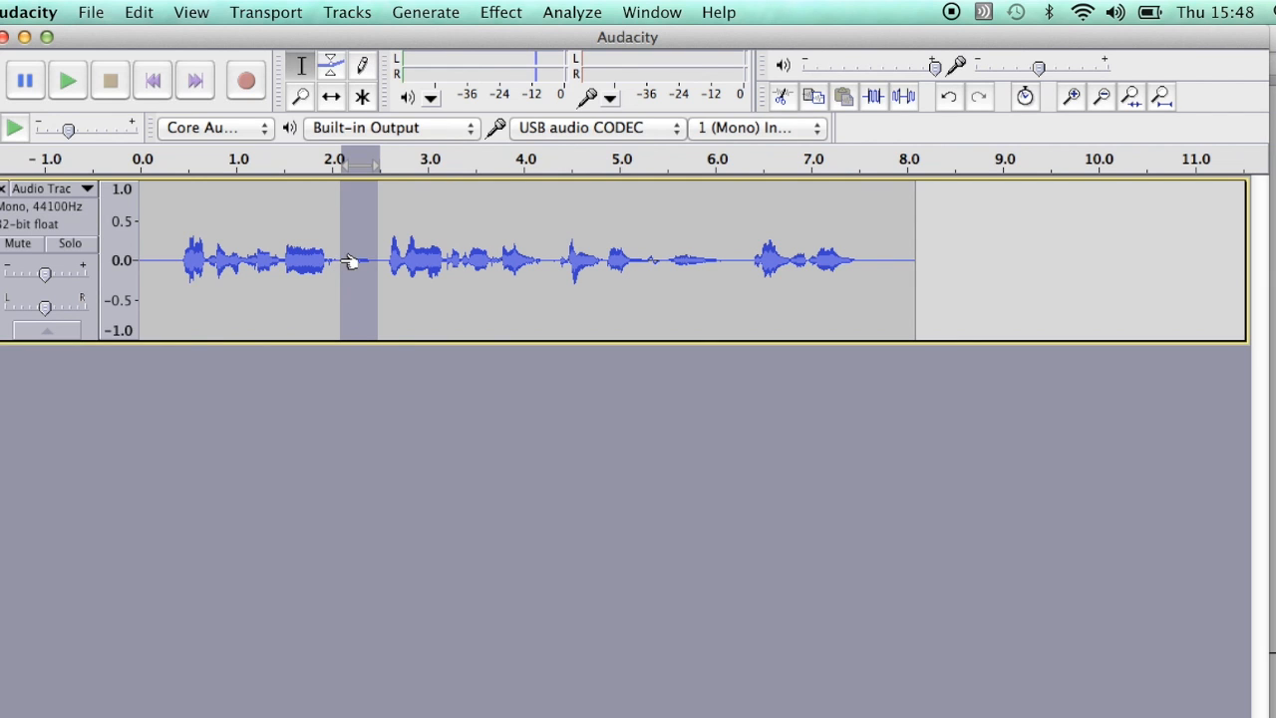
left_click(503, 13)
left_click(507, 37)
left_click(266, 261)
key("space")
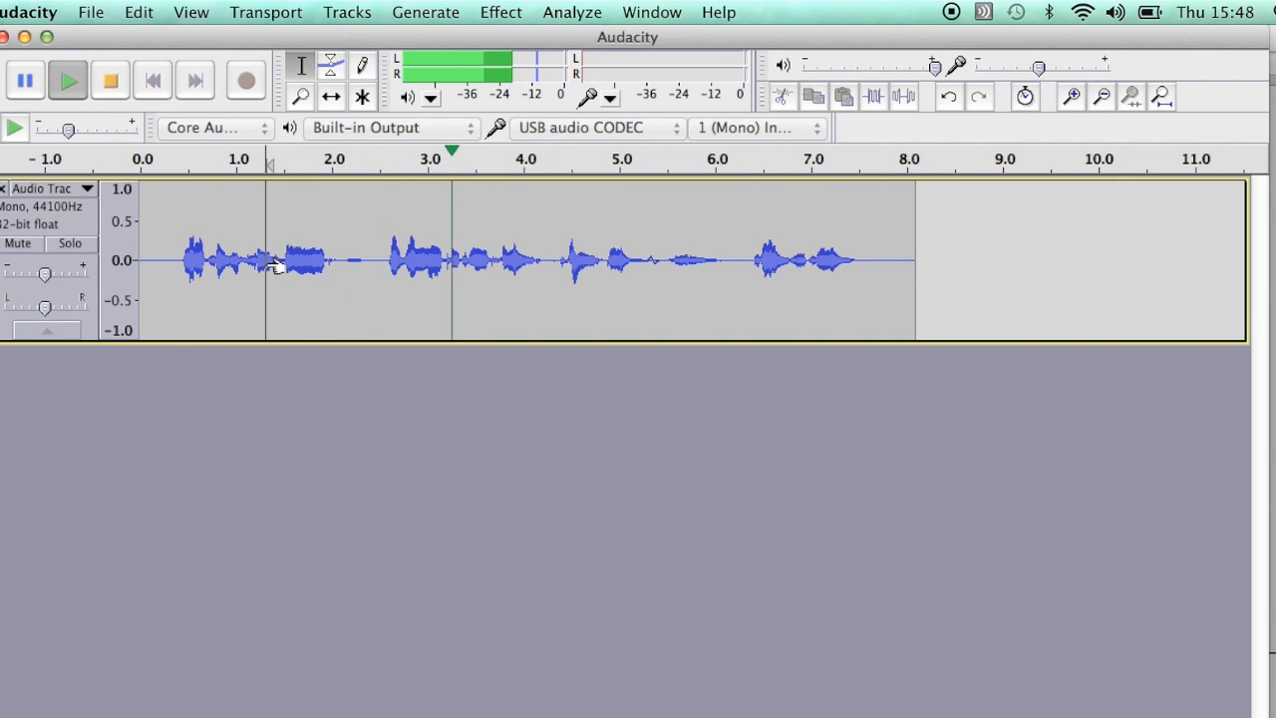
key("space")
left_click(254, 260)
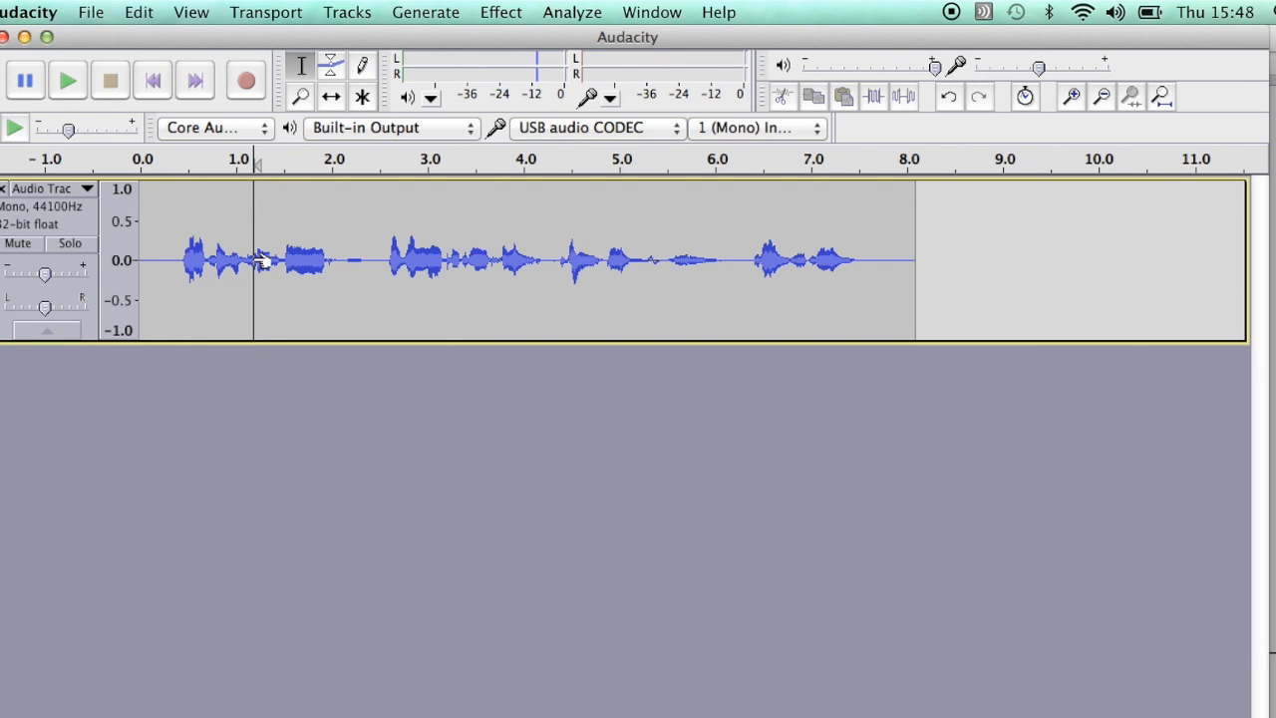
key("space")
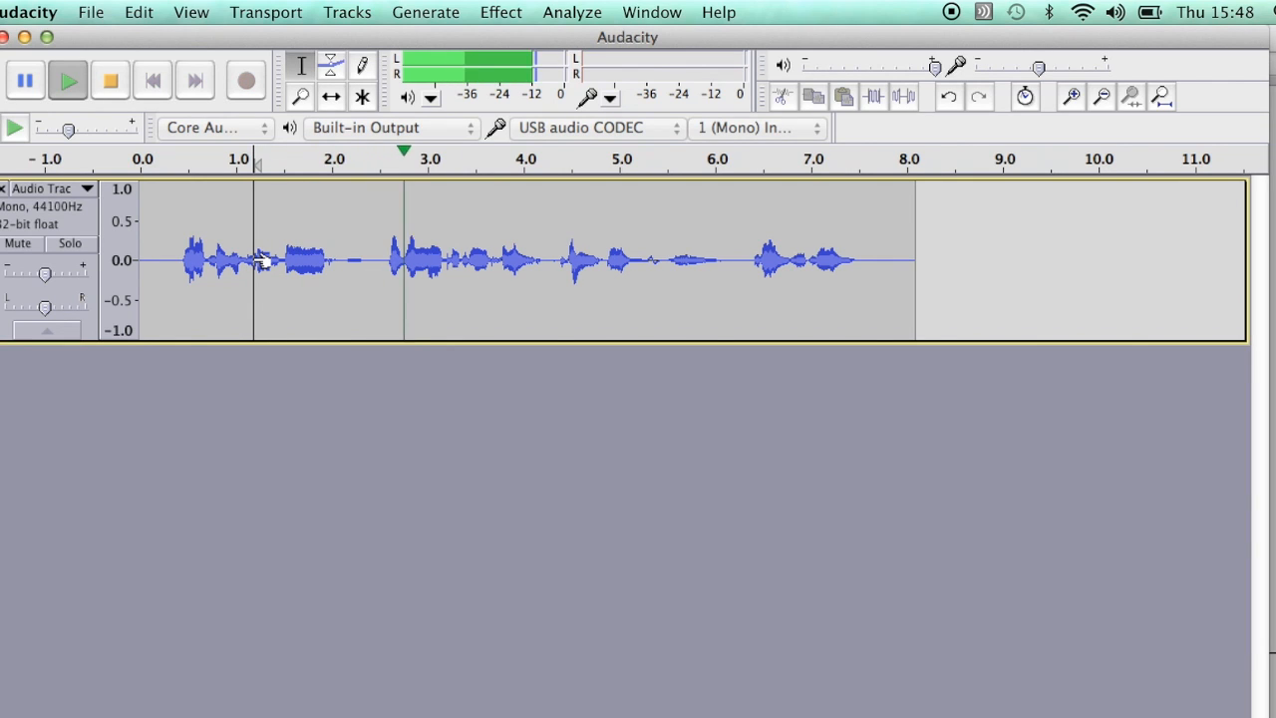
key("space")
Step: Apply Repeat Amplify again to the sound at about 2.1–2.6 s and check playback from about 0.9 s
left_click_drag(386, 264, 338, 262)
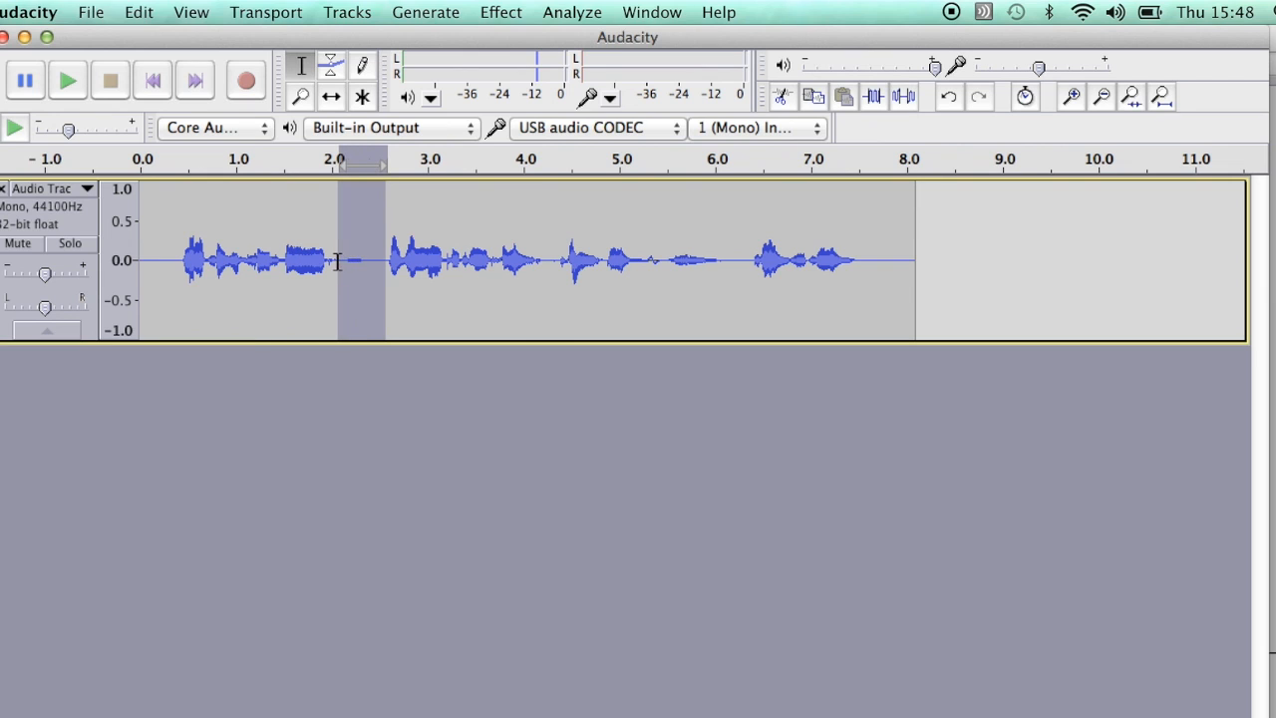
left_click(491, 12)
left_click(498, 40)
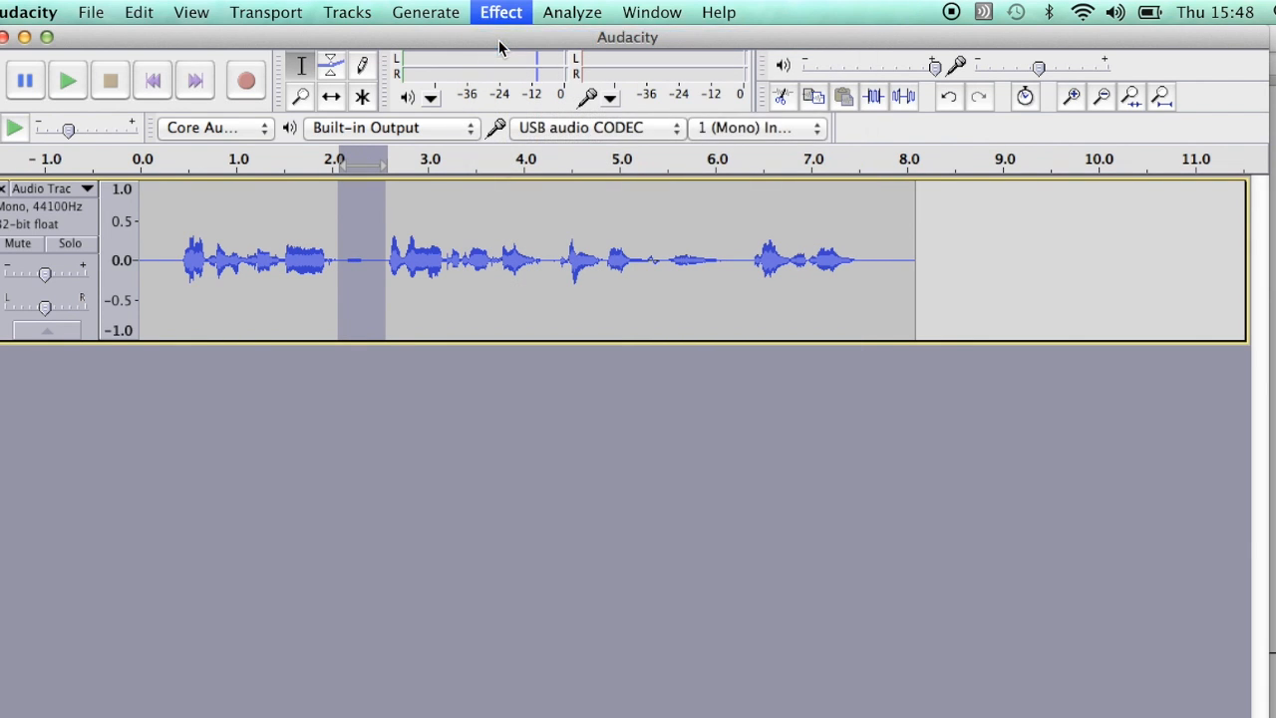
left_click(227, 259)
key("space")
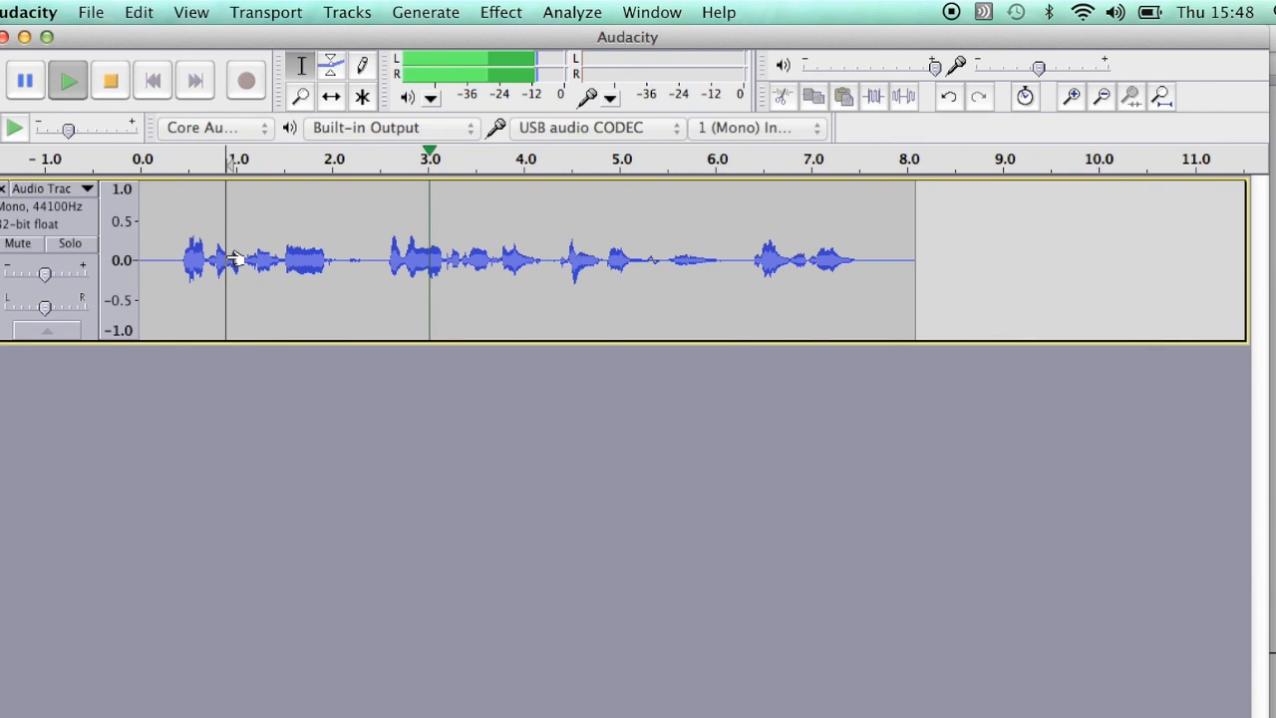
key("space")
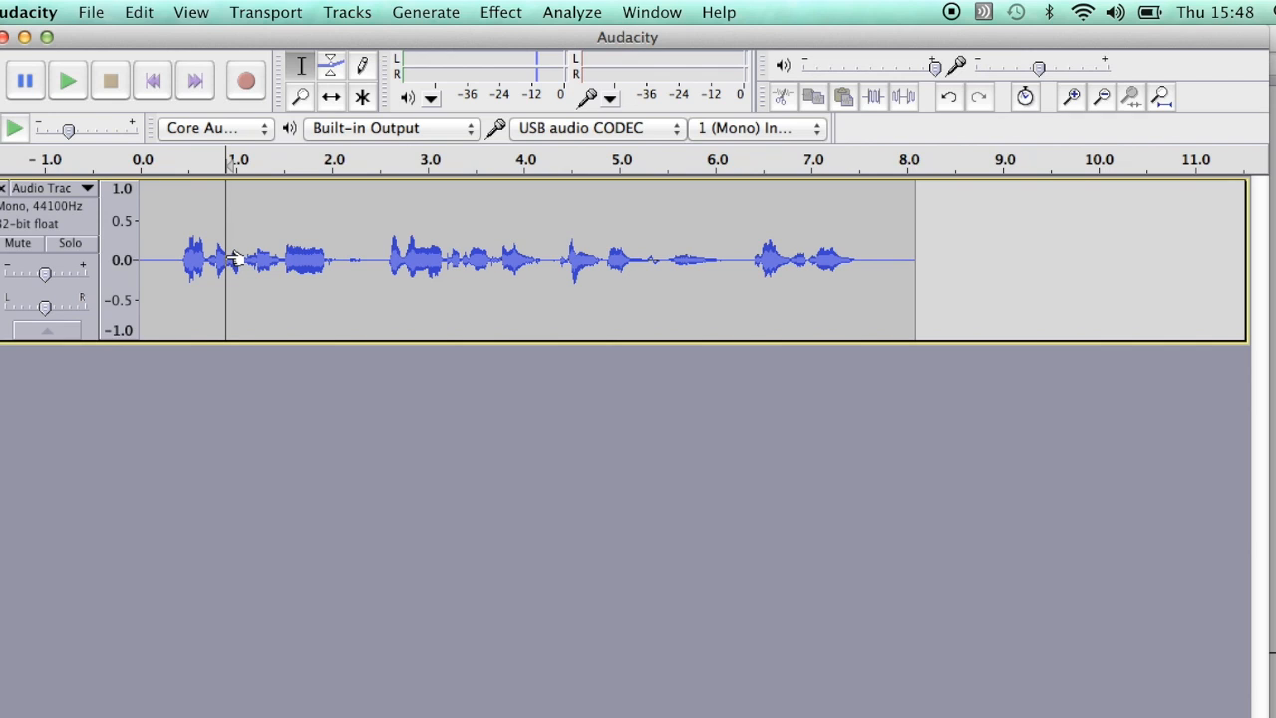
Step: Play the recording from about 5.0 s to hear the quiet sound before the last phrase
left_click(619, 263)
key("space")
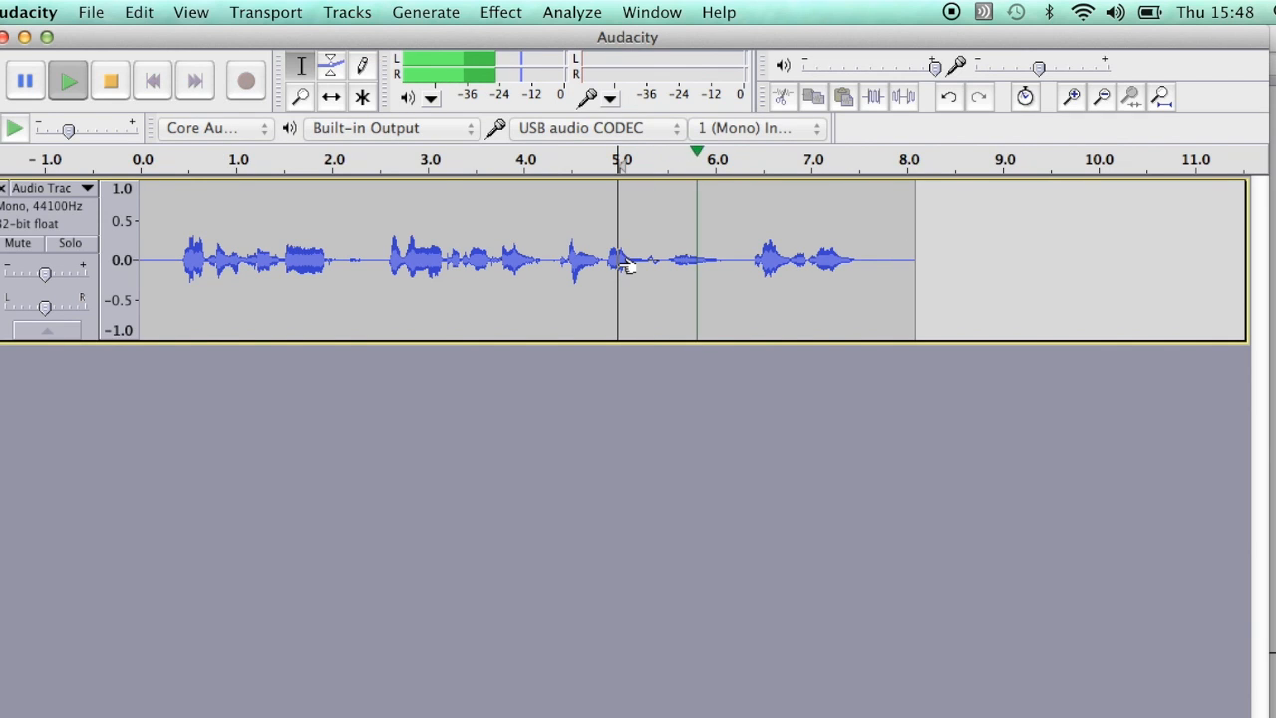
key("space")
Step: Lower the quiet sound at about 5.5–6.1 s using Amplify with negative amplification, and play it back from about 4.8 s
left_click_drag(724, 261, 666, 255)
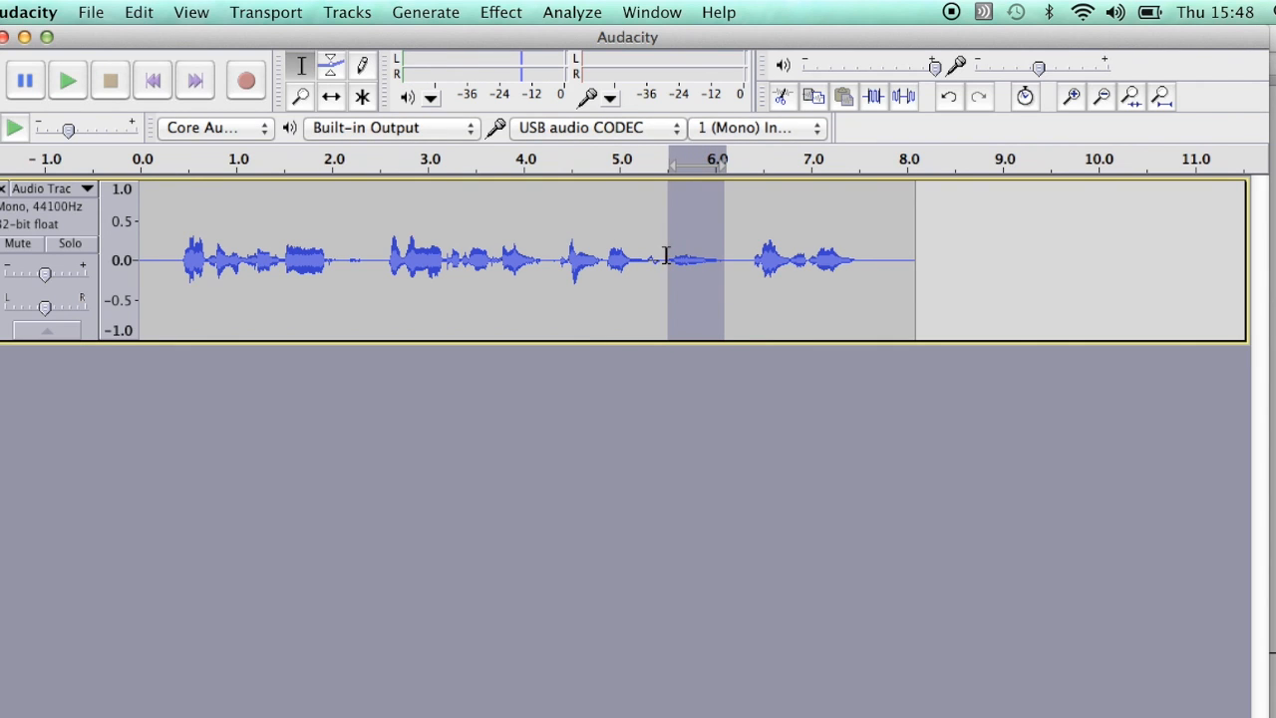
left_click(498, 12)
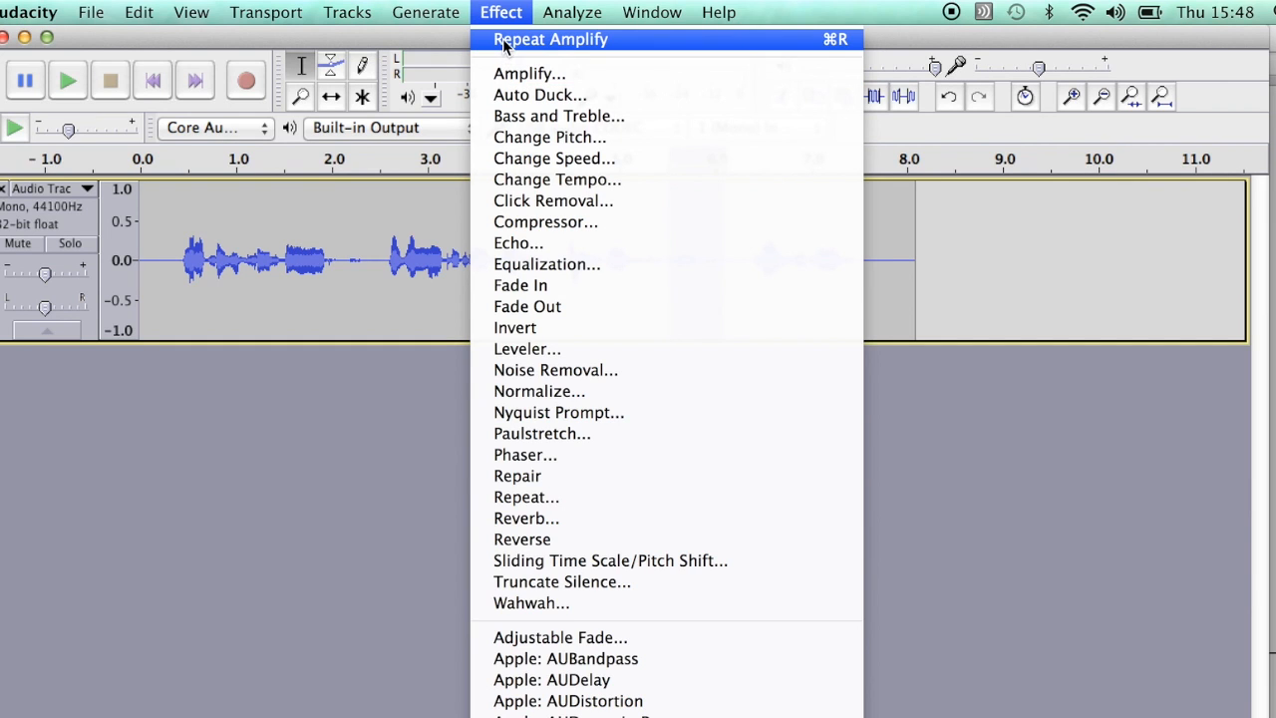
left_click(506, 75)
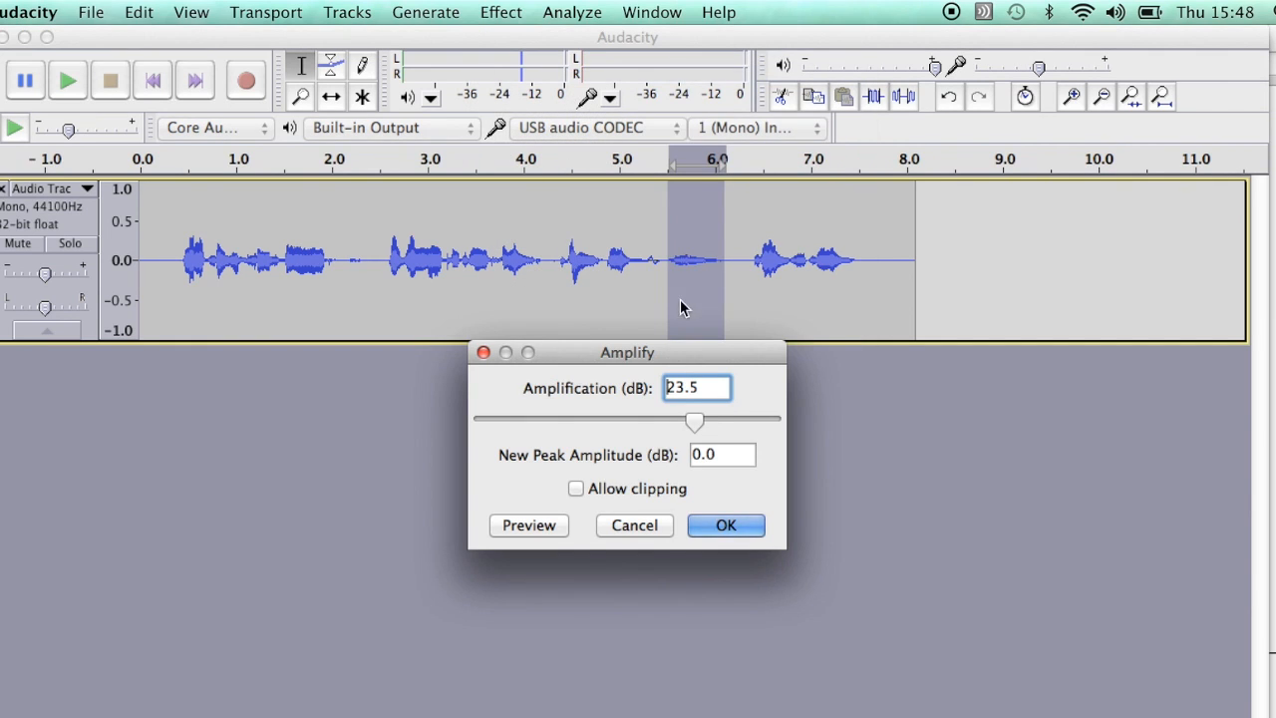
left_click_drag(695, 420, 614, 420)
left_click(727, 516)
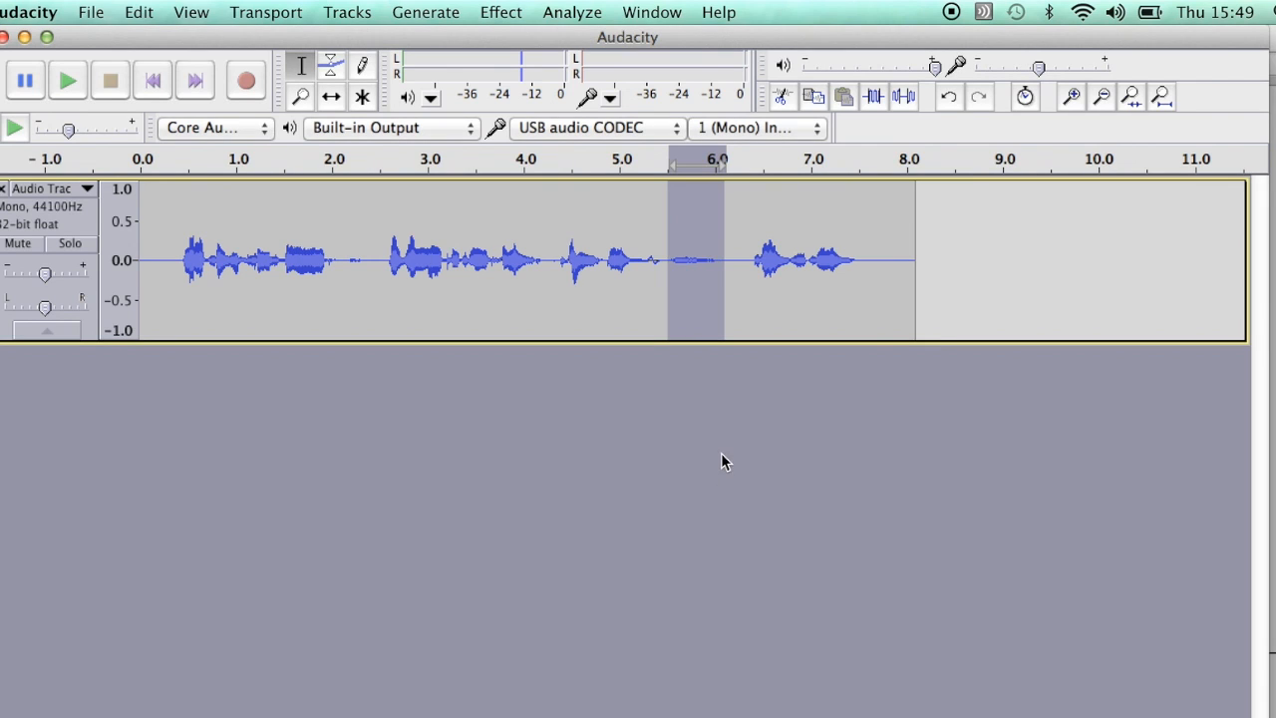
left_click(598, 250)
key("space")
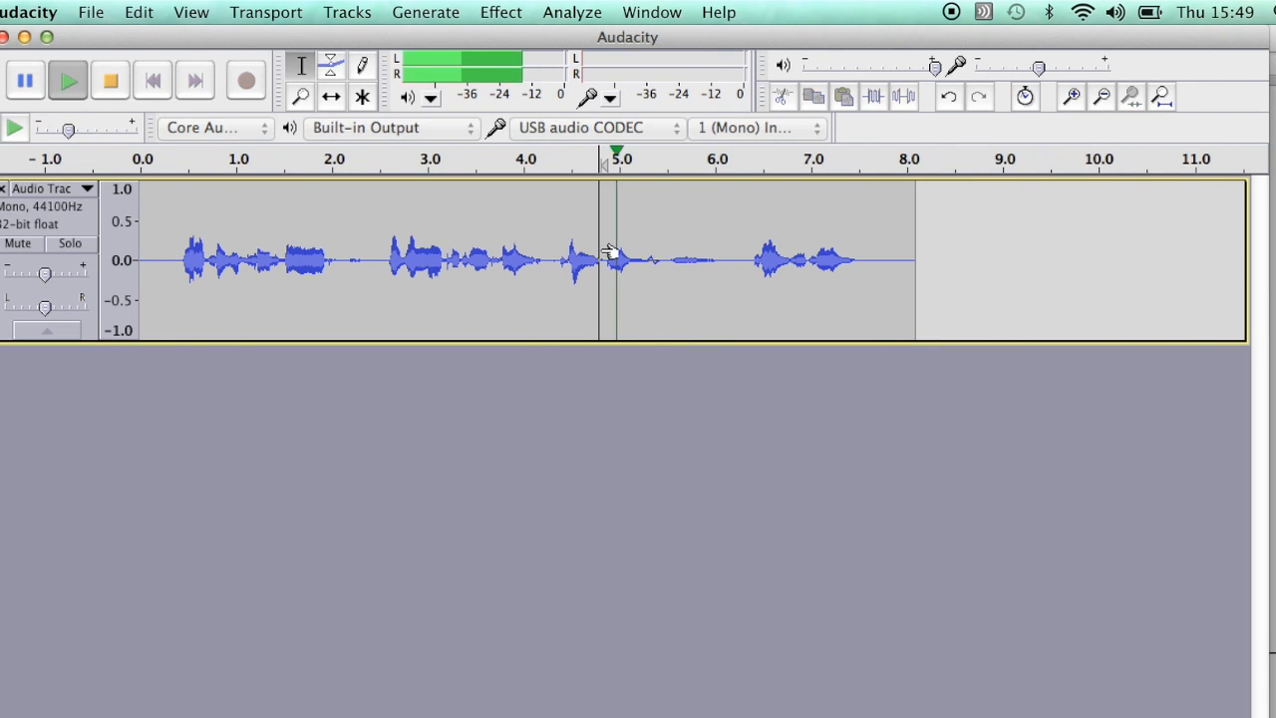
key("space")
Step: Repeat the Amplify reduction on the sound at about 5.5–6.2 s and listen from about 4.7 s
left_click_drag(730, 263, 668, 258)
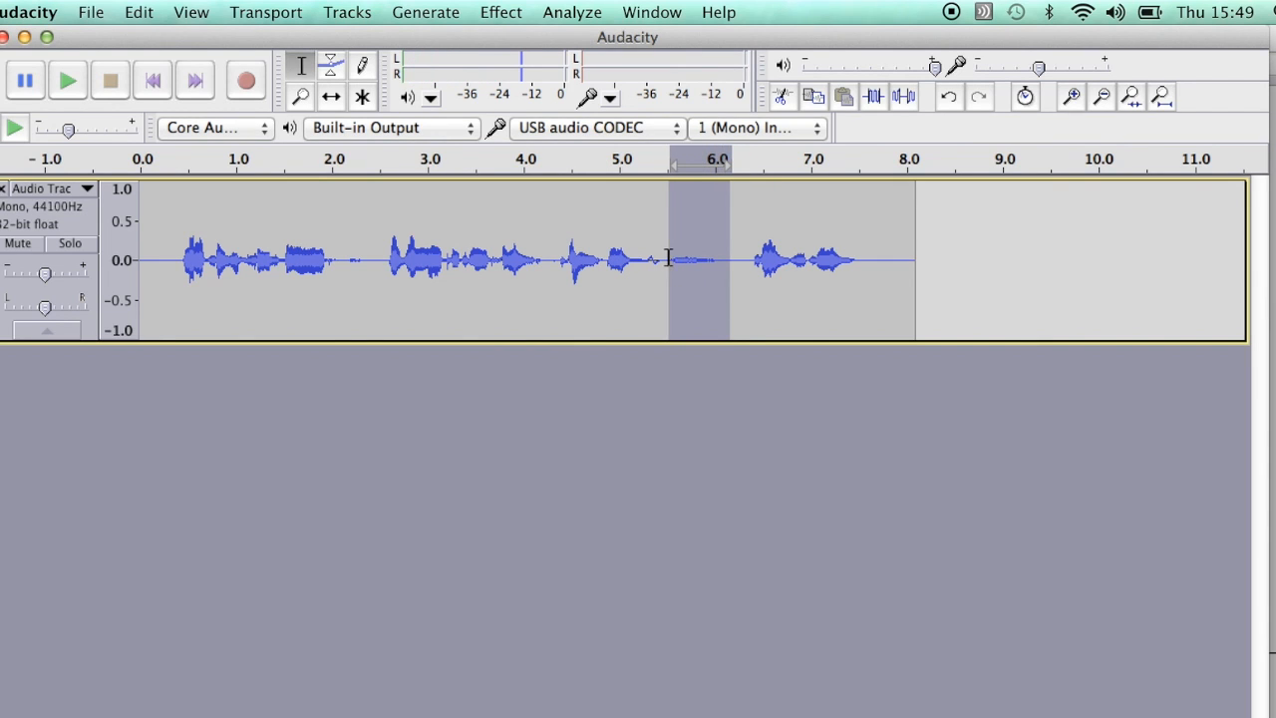
left_click(499, 12)
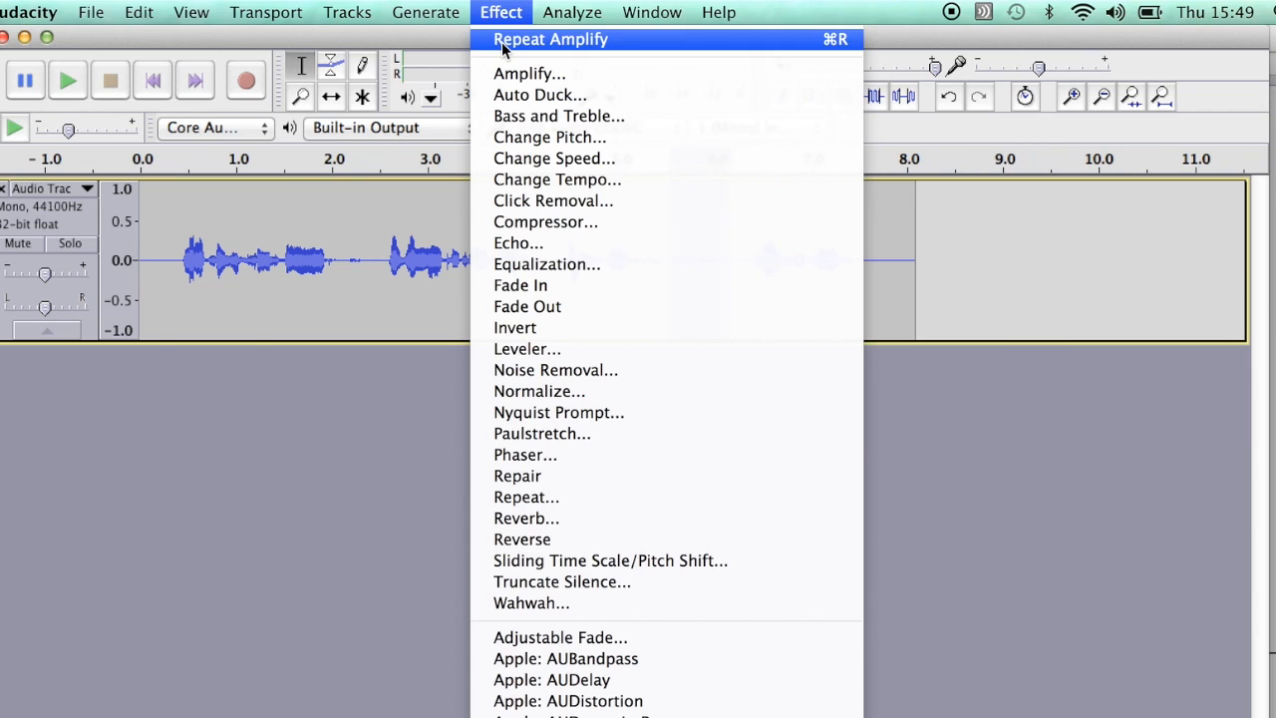
left_click(550, 39)
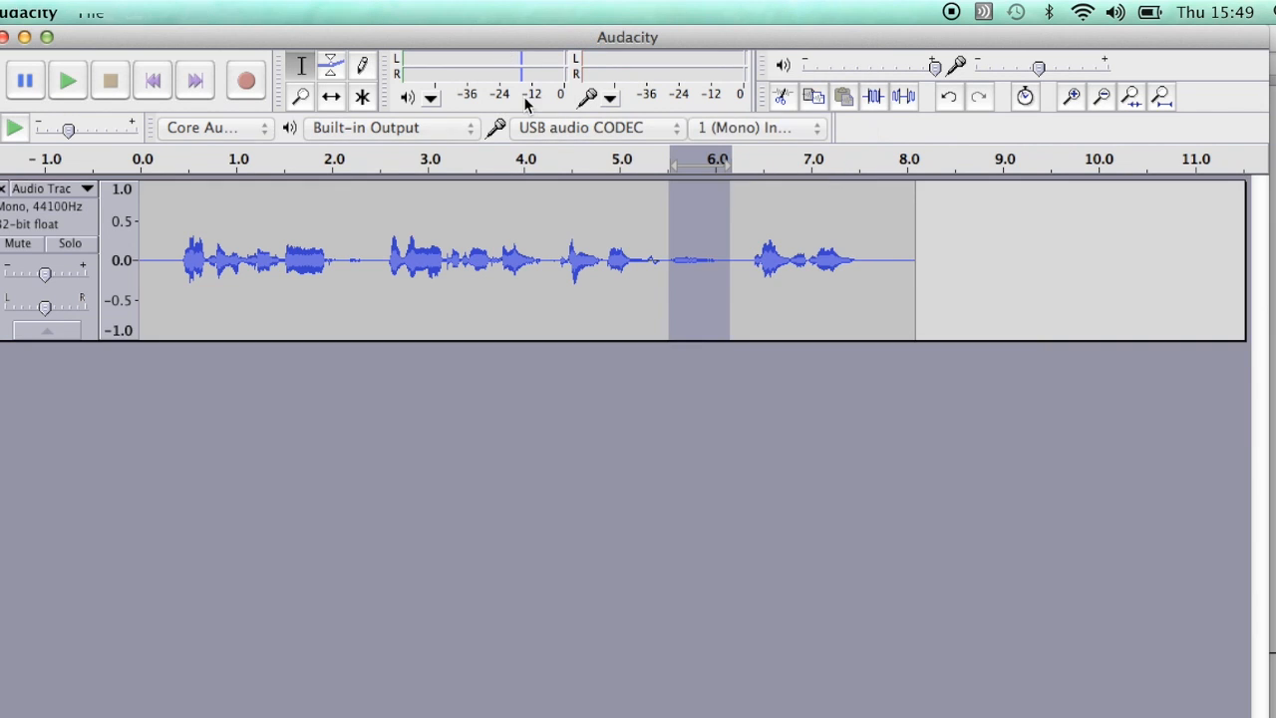
left_click(595, 262)
key("space")
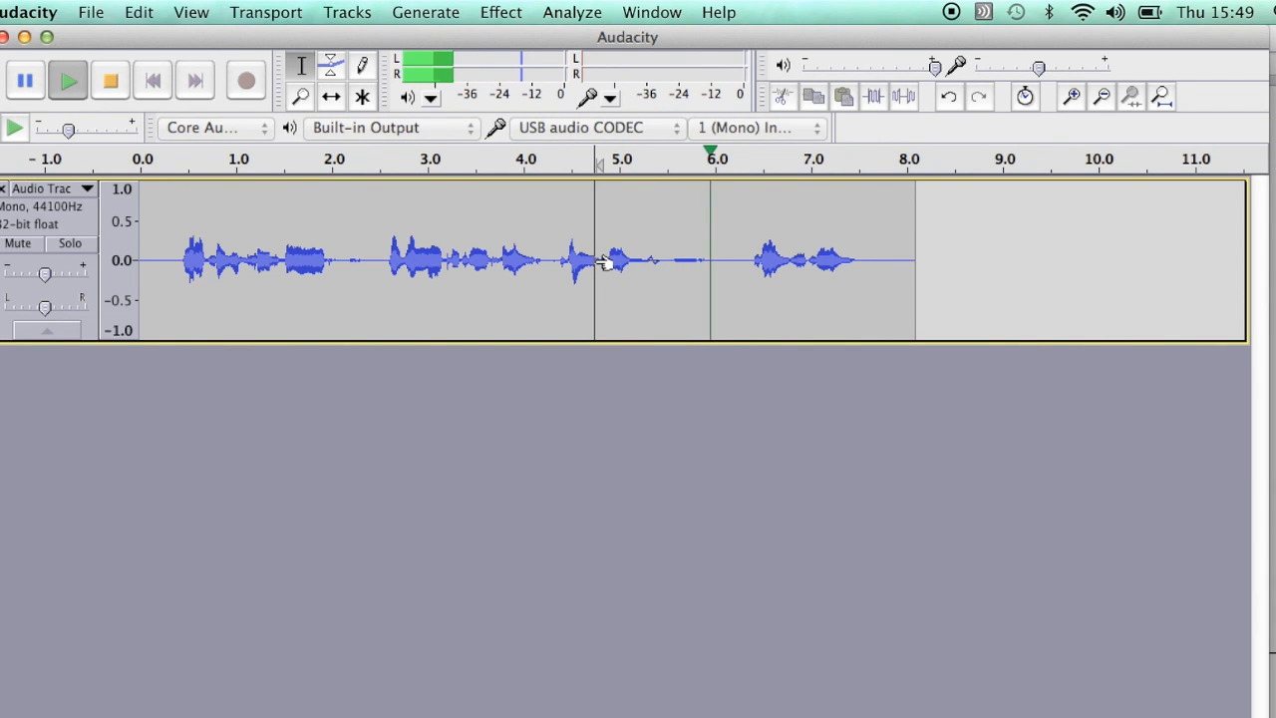
key("space")
Step: Repeat the last Amplify reduction on the sound at about 5.5–6.2 s and check playback from about 3.8 s
left_click_drag(733, 263, 669, 254)
left_click(514, 12)
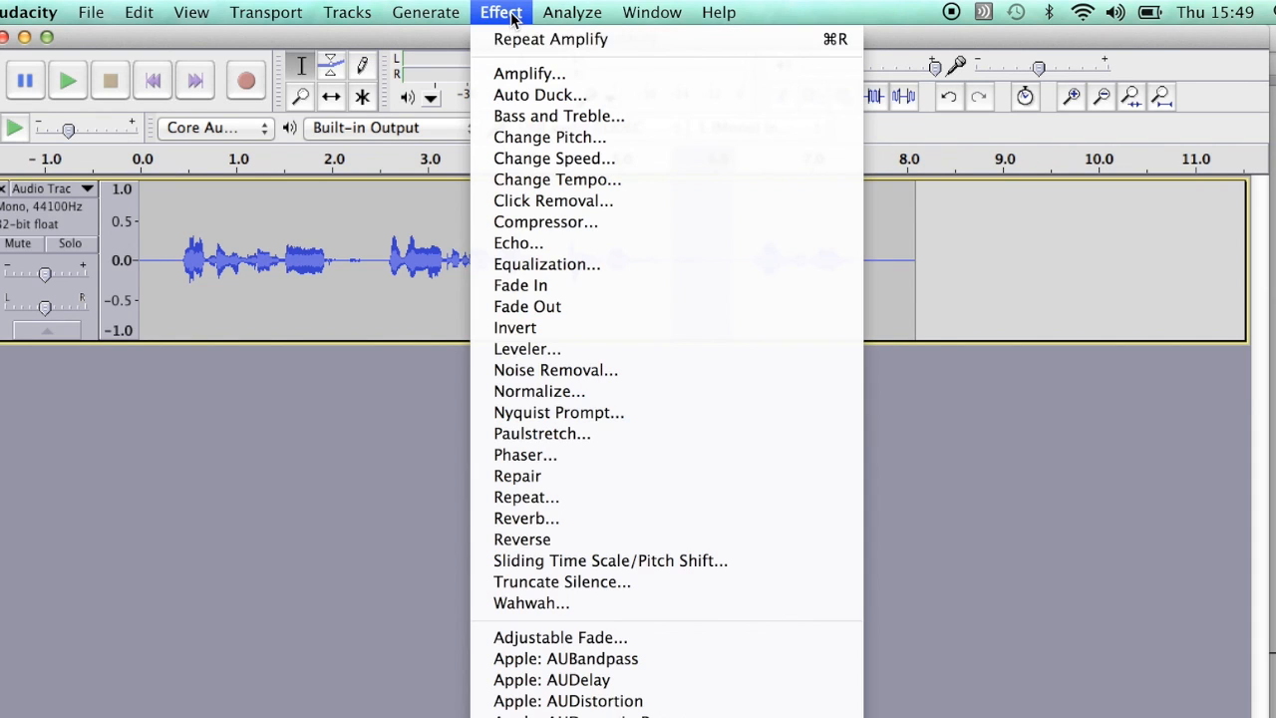
left_click(512, 37)
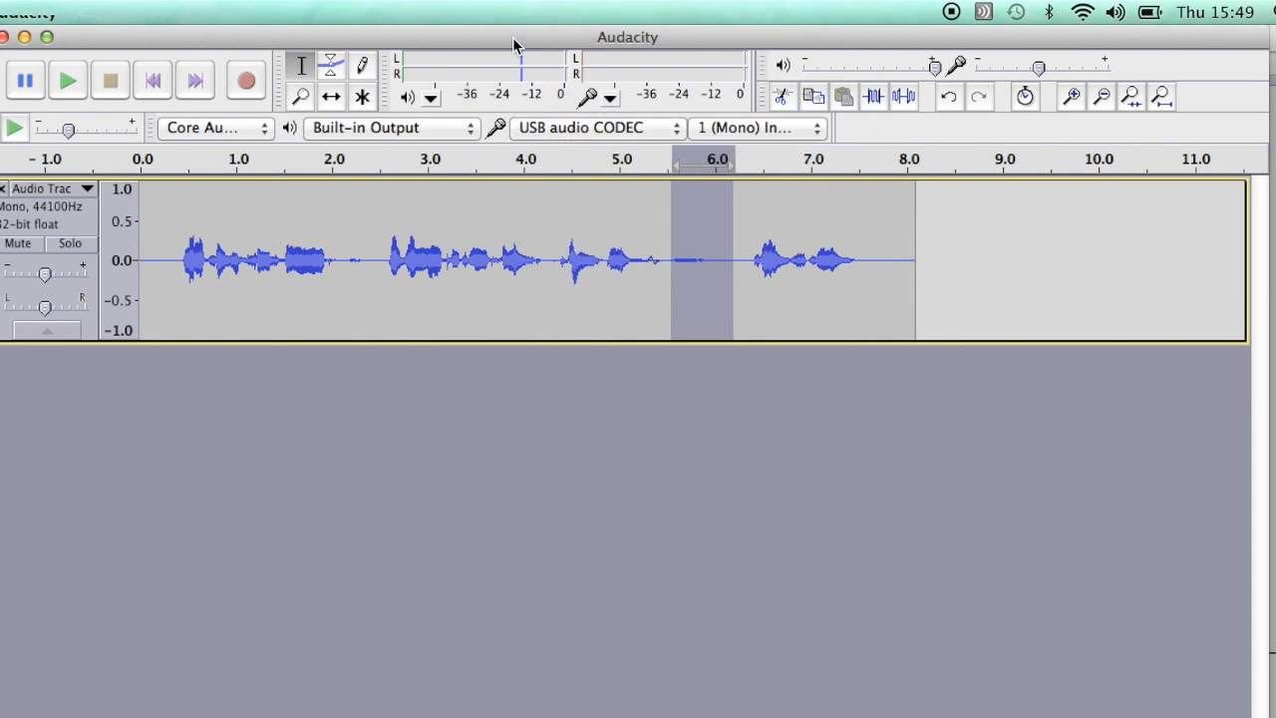
left_click(505, 267)
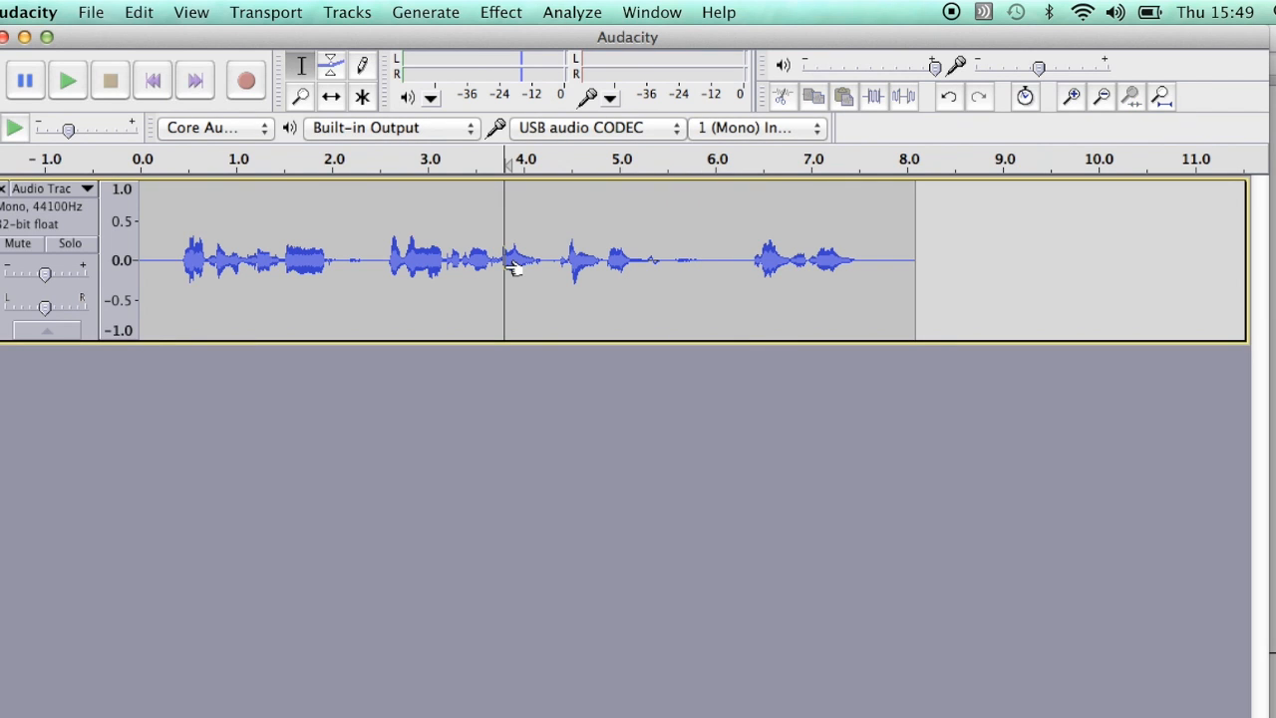
key("space")
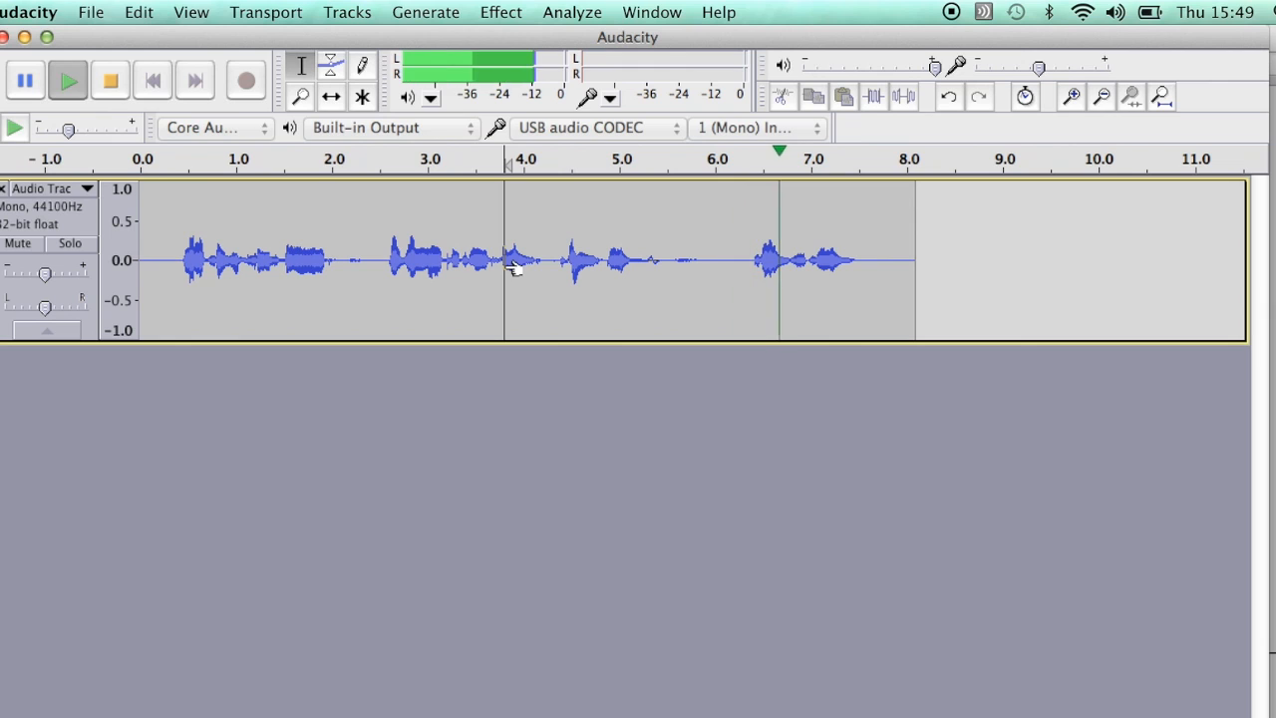
key("space")
Step: Reduce the remaining sound at about 5.5–6.2 s once more with Repeat Amplify and listen from about 4.1 s
left_click_drag(735, 265, 669, 263)
left_click(495, 13)
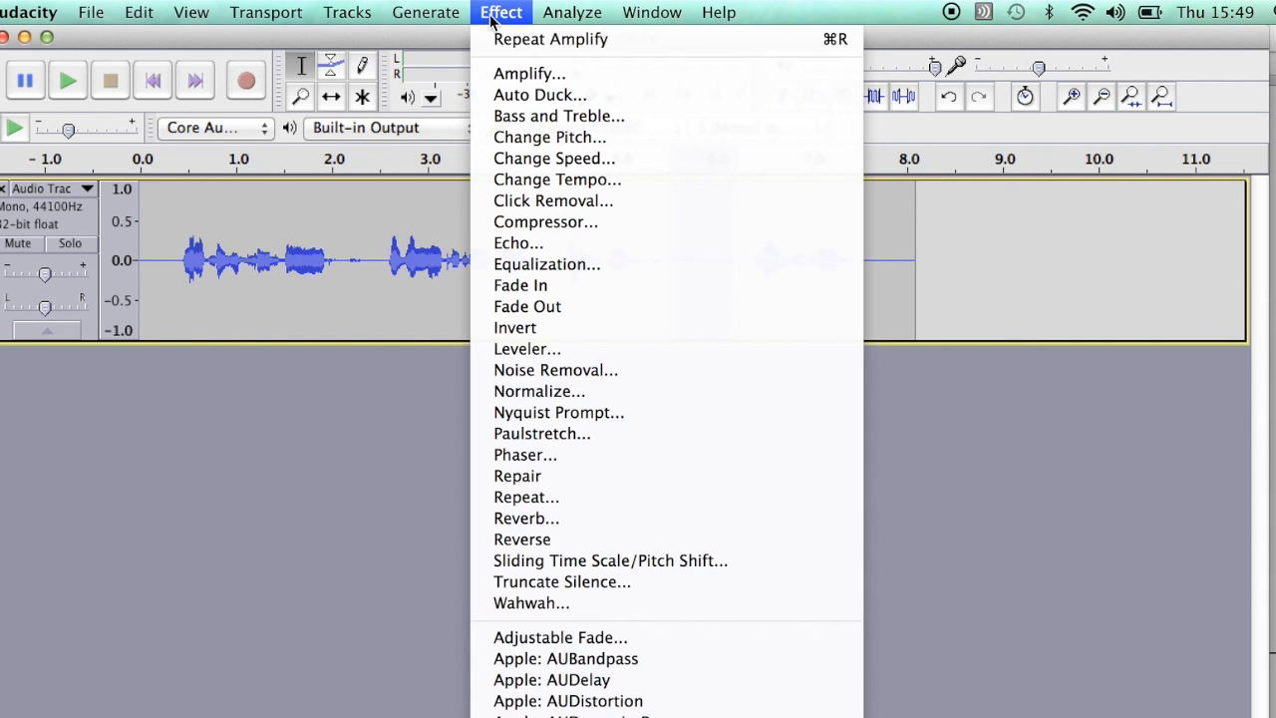
left_click(511, 40)
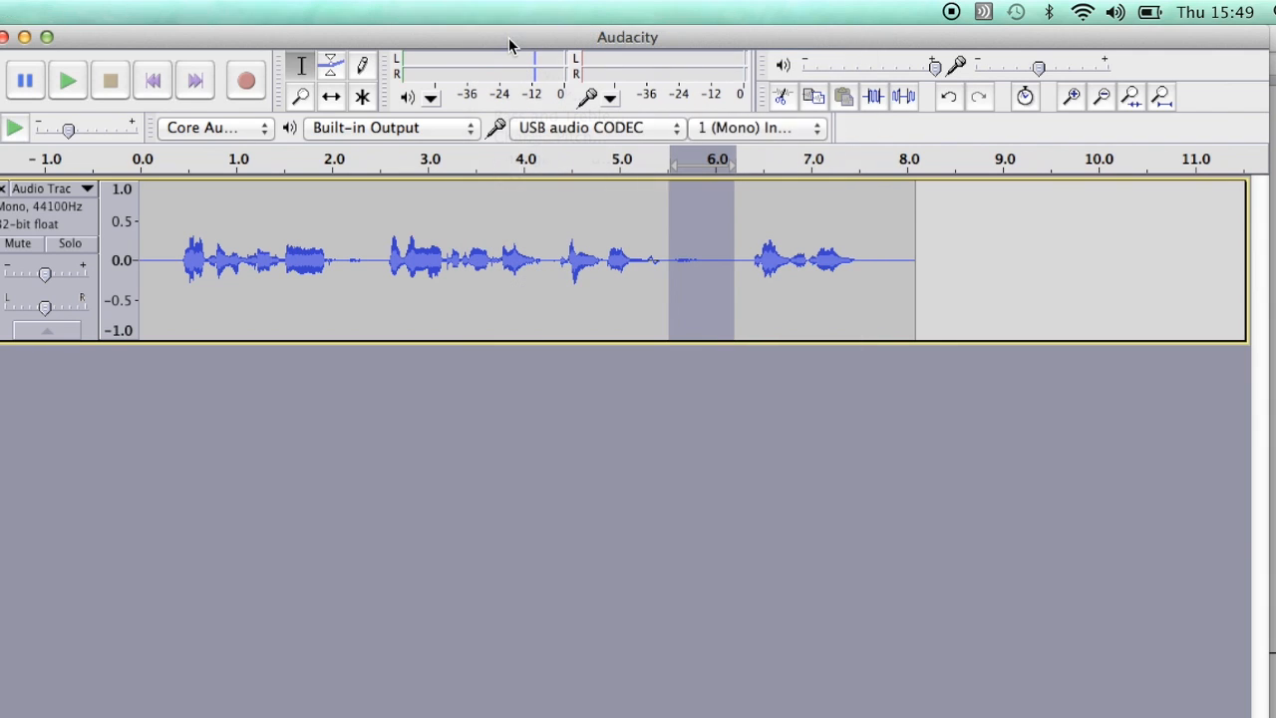
left_click(532, 249)
key("space")
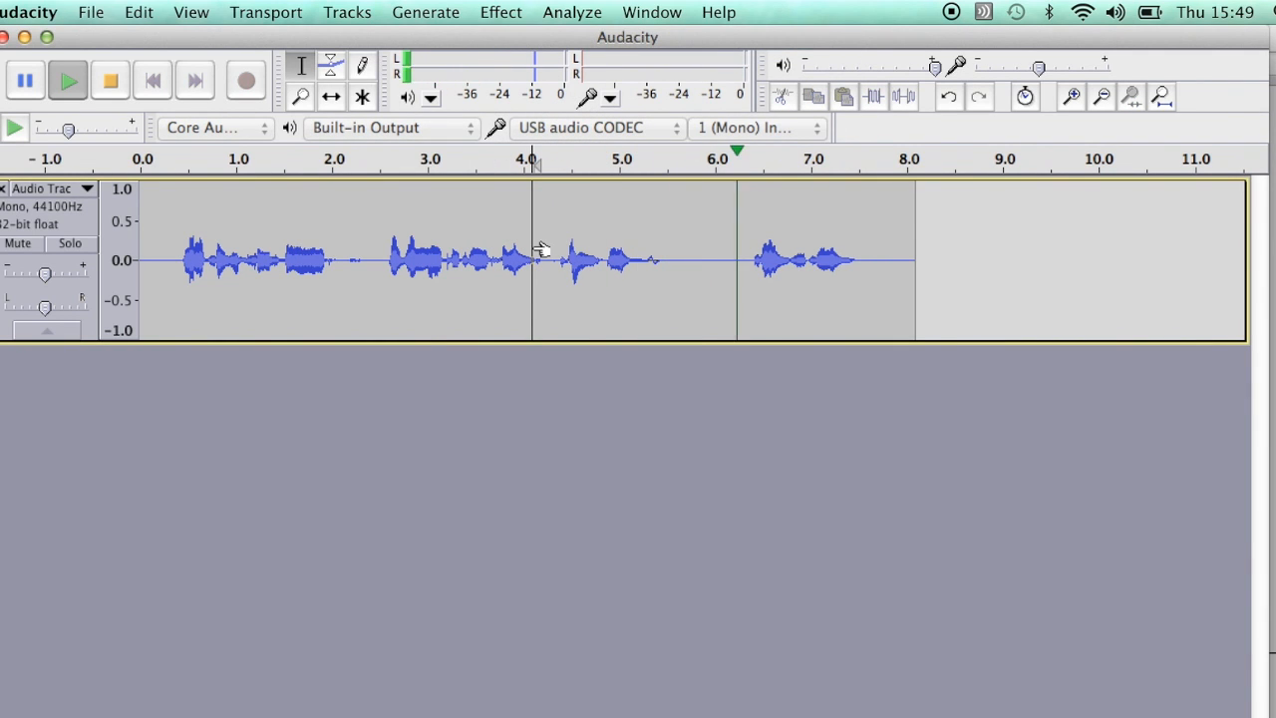
key("space")
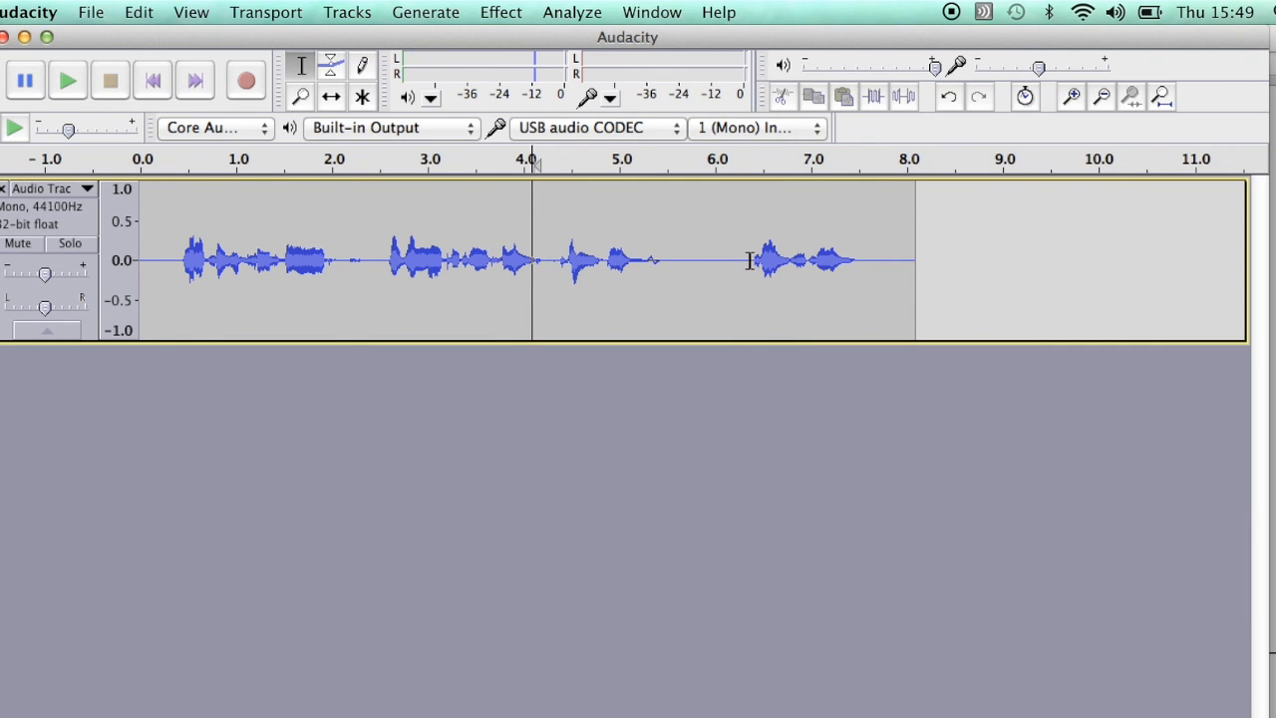